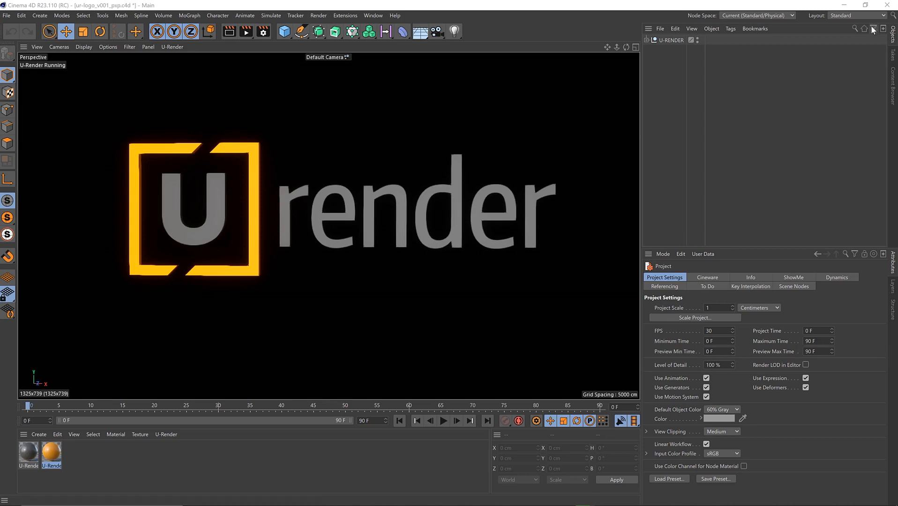
Switch the interface layout to U-Render (User)
click(863, 15)
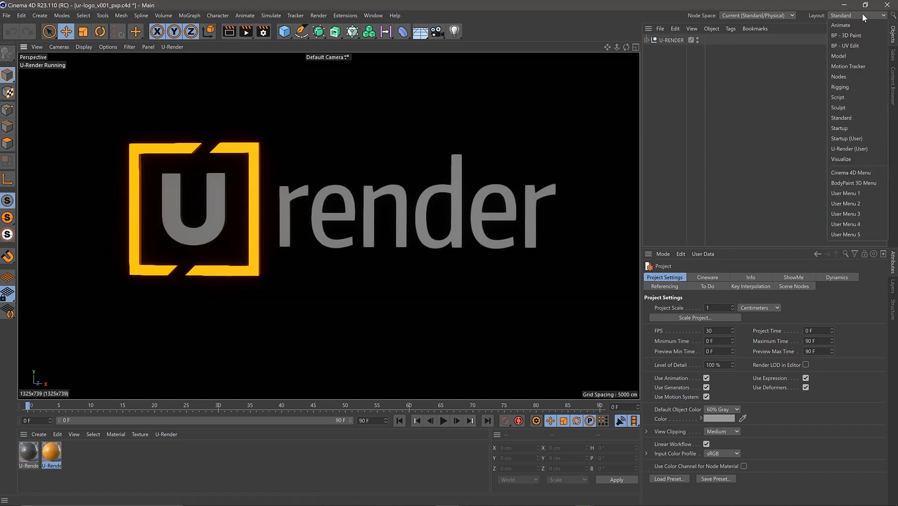
click(861, 149)
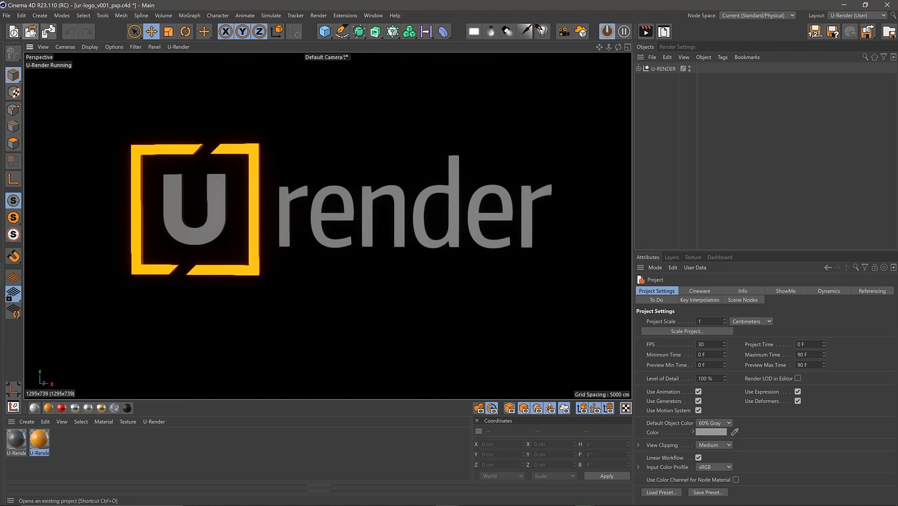
click(9, 17)
click(220, 83)
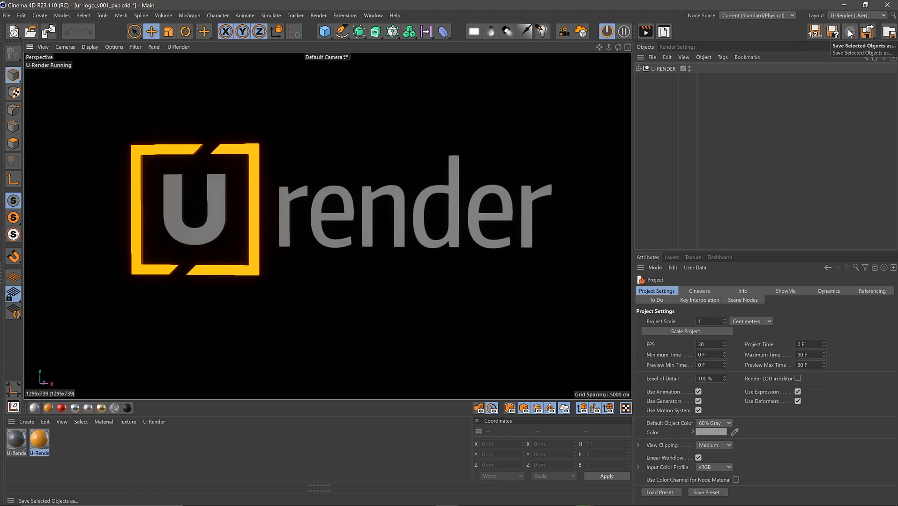
Create a new project and add a Sphere primitive at the origin
click(661, 68)
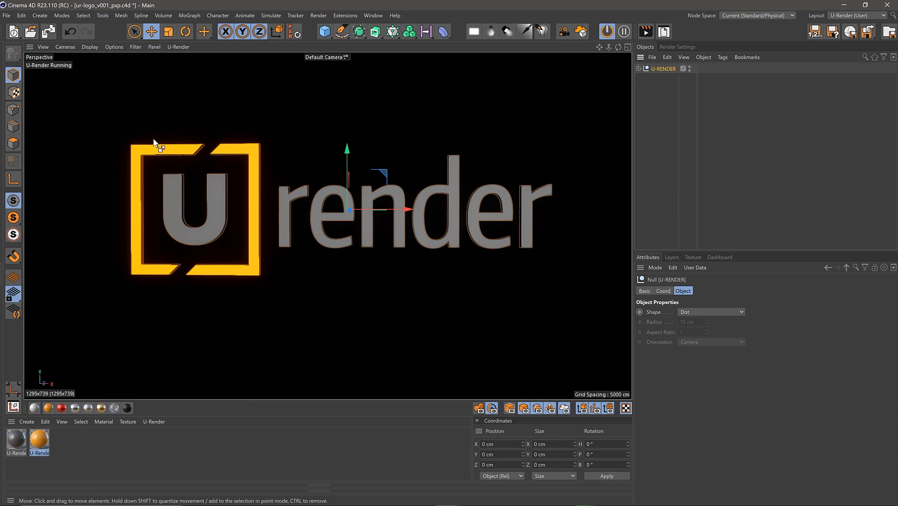
key(ctrl+n)
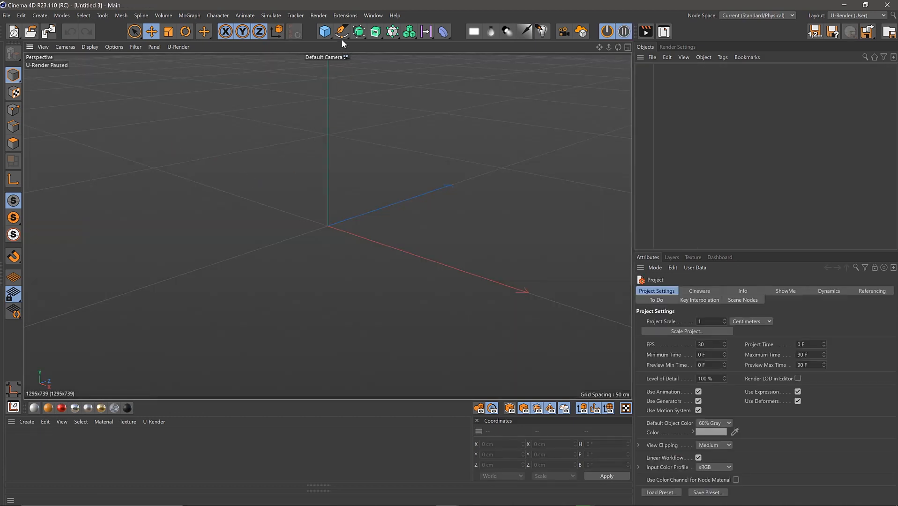
drag(324, 31, 502, 63)
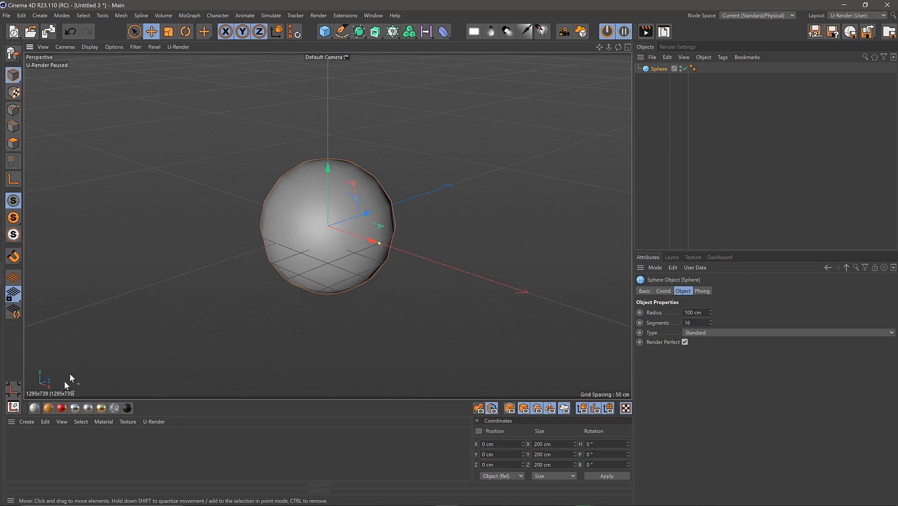
Create a Glossy Plastic preset material and try assigning it to the sphere in the viewport, undoing only the assignment
click(48, 408)
drag(18, 443, 328, 220)
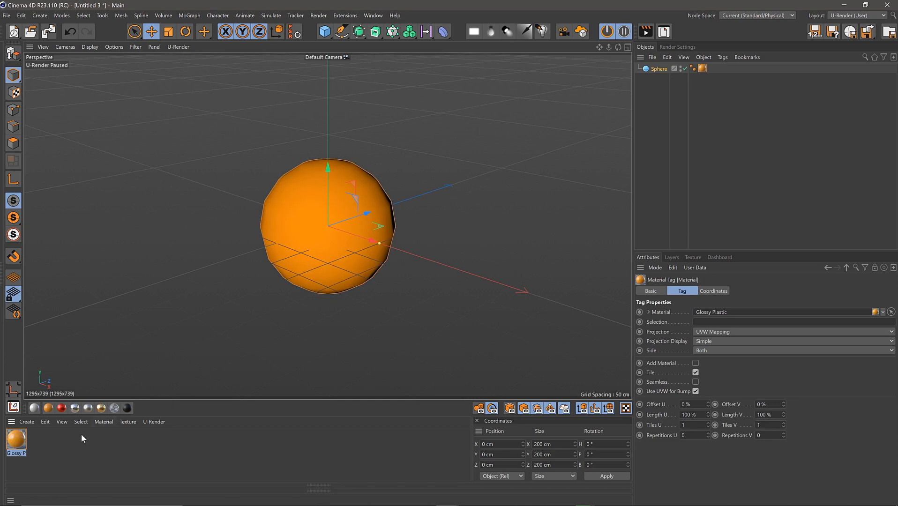
key(ctrl+z)
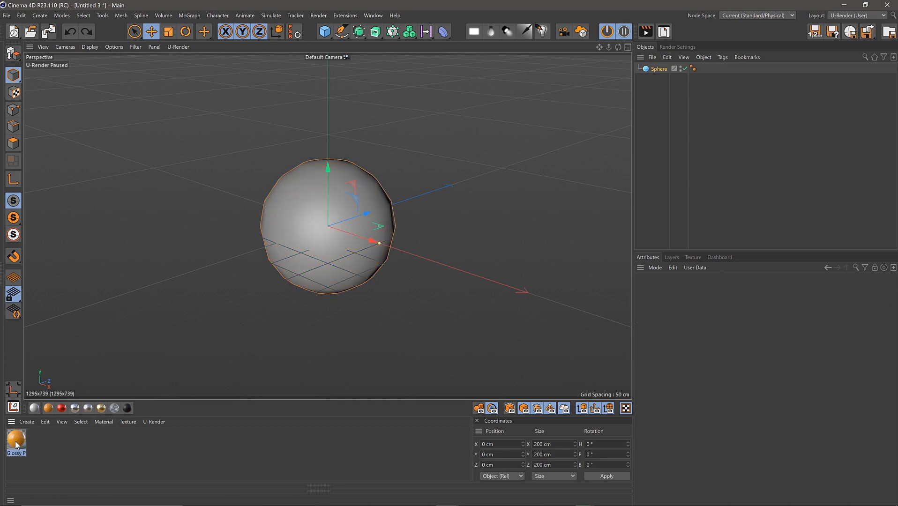
Try assigning the Glossy Plastic material to the Sphere object twice, undoing each assignment
drag(16, 445, 656, 73)
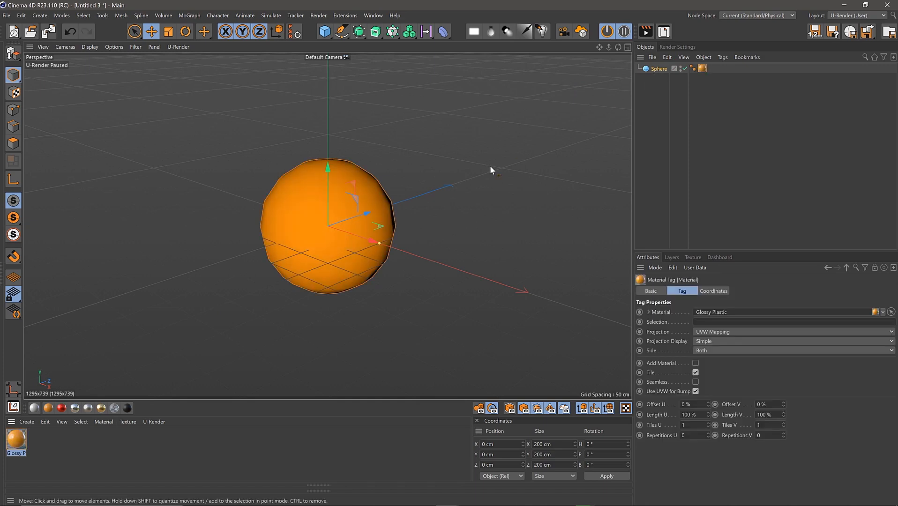
key(ctrl+z)
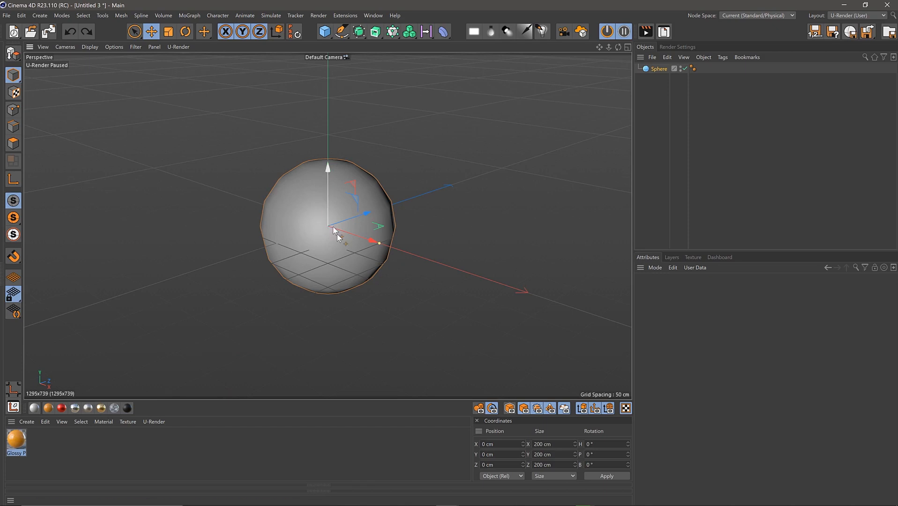
right_click(18, 442)
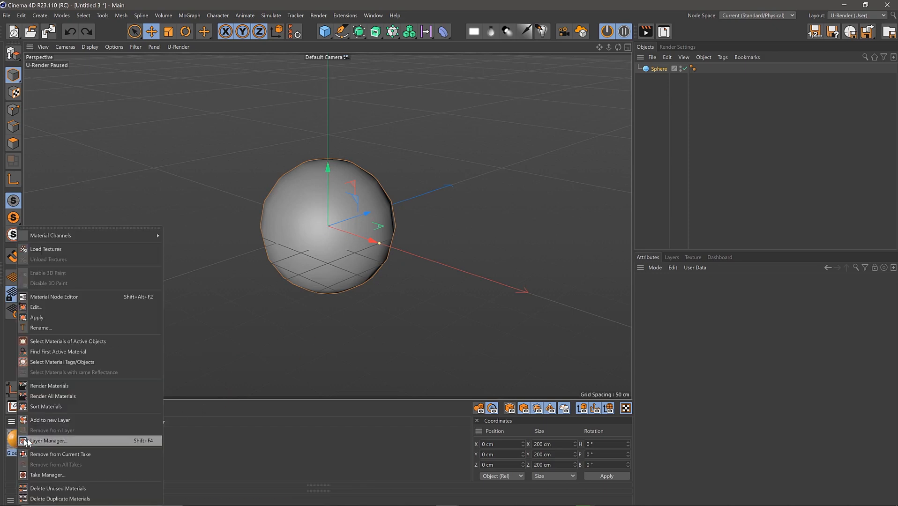
click(48, 319)
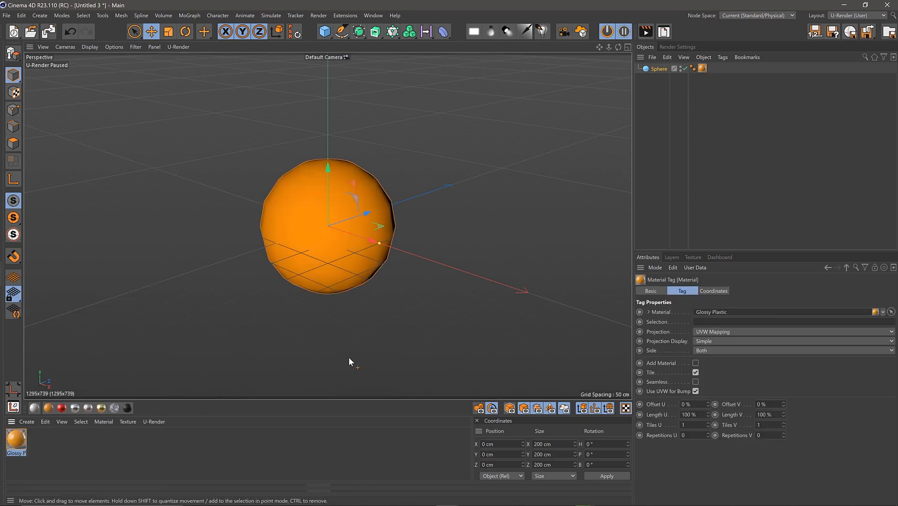
key(ctrl+z)
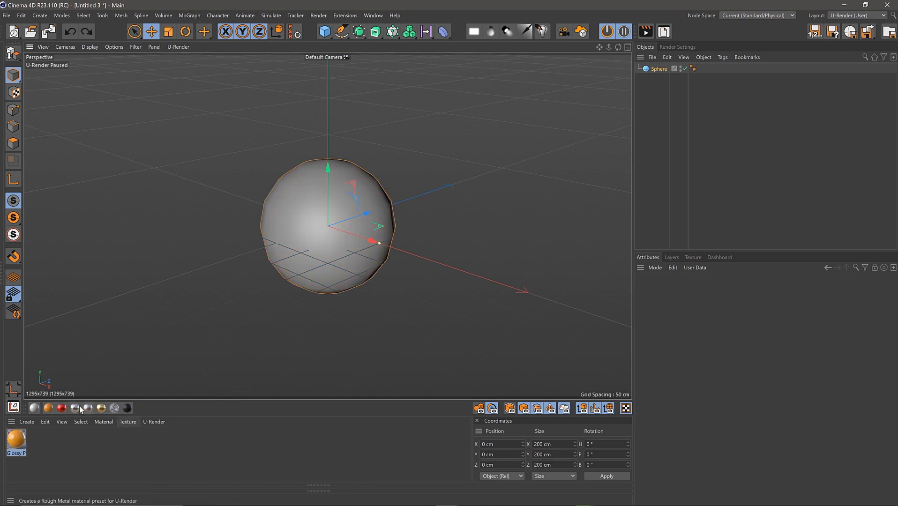
Apply a new Dark Rubber preset material to the selected sphere and make the sphere editable
click(313, 247)
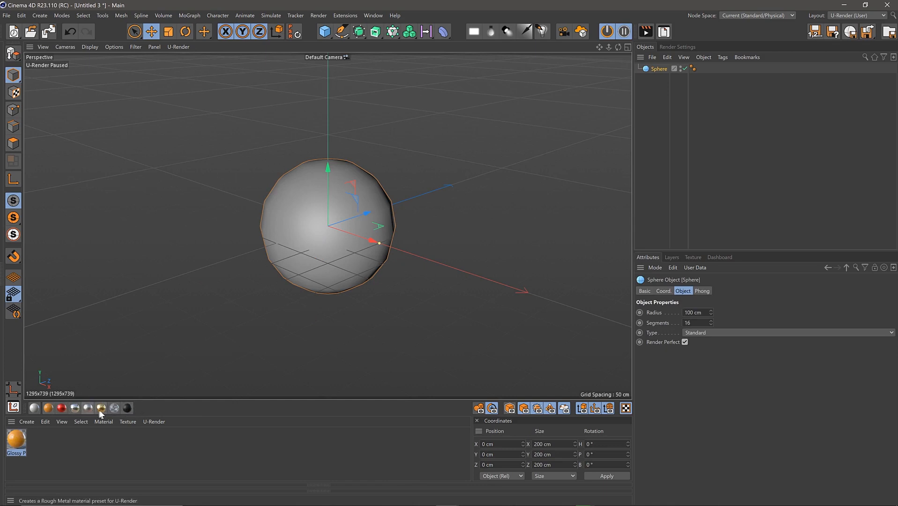
click(128, 408)
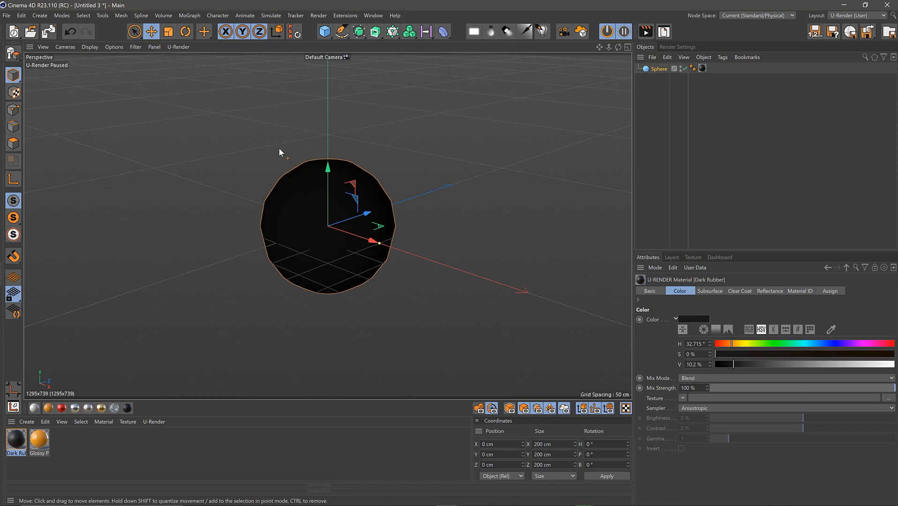
key(c)
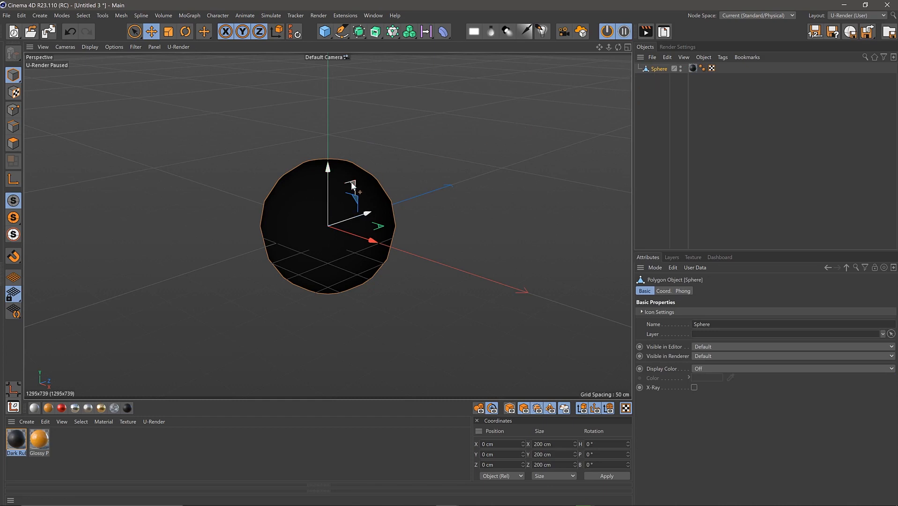
Select a block of 12 polygons on the front of the sphere with Live Selection
click(12, 146)
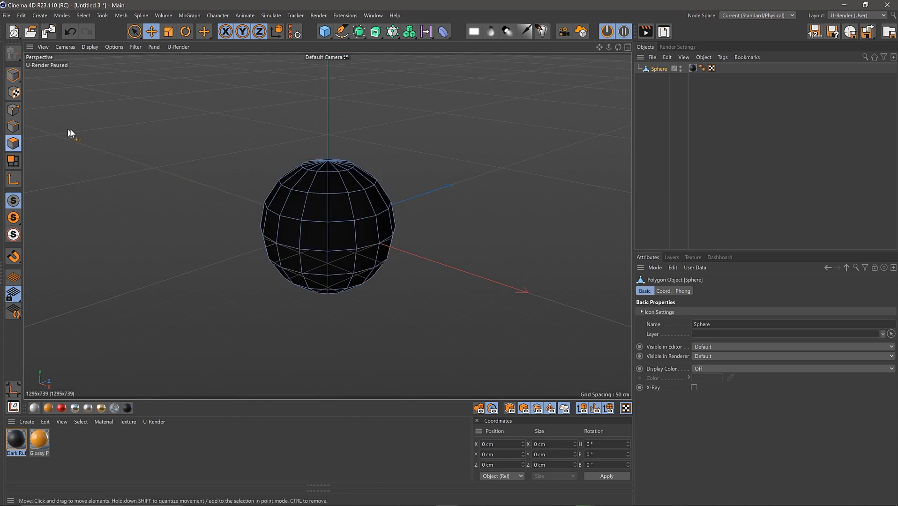
key(9)
mouse_move(311, 238)
mouse_down()
mouse_move(351, 230)
mouse_move(302, 251)
mouse_move(361, 206)
mouse_move(298, 237)
mouse_move(286, 258)
mouse_up()
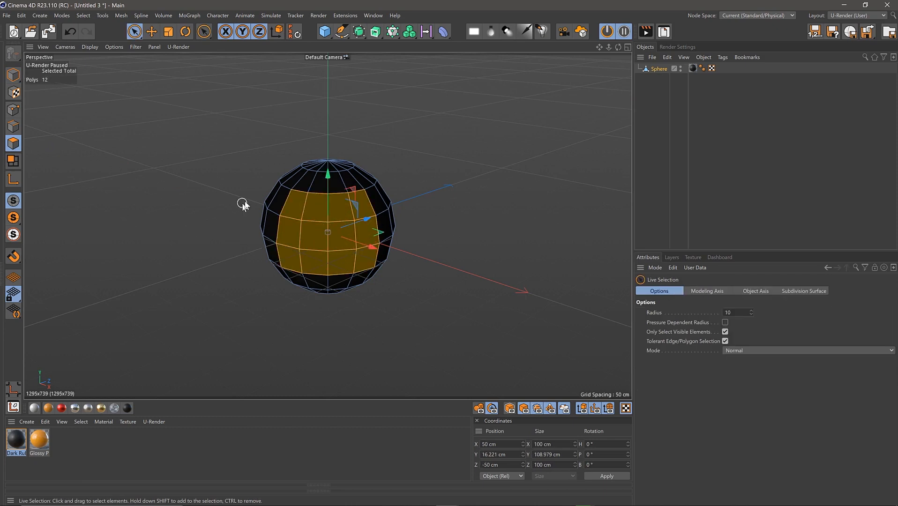
Try assigning Glossy Plastic to the sphere and to its selected polygons, undoing each assignment
drag(48, 449, 311, 243)
key(ctrl+z)
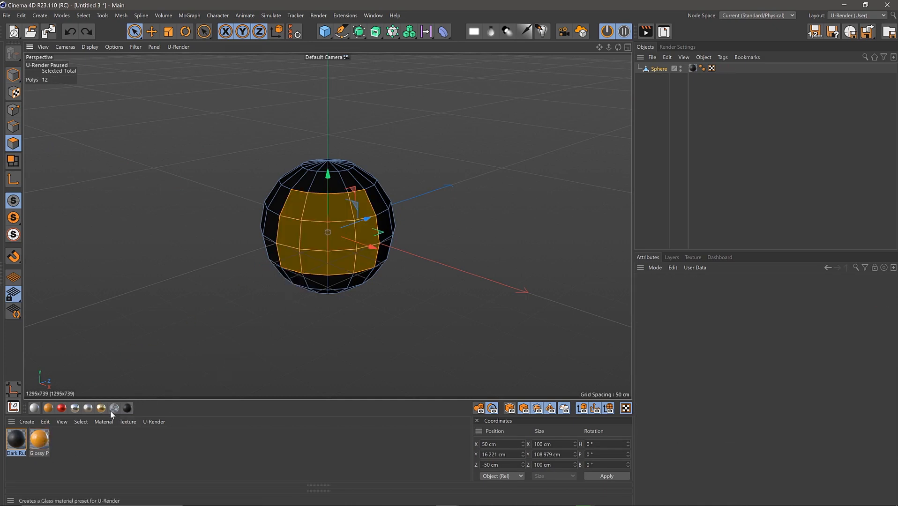
right_click(42, 443)
click(63, 318)
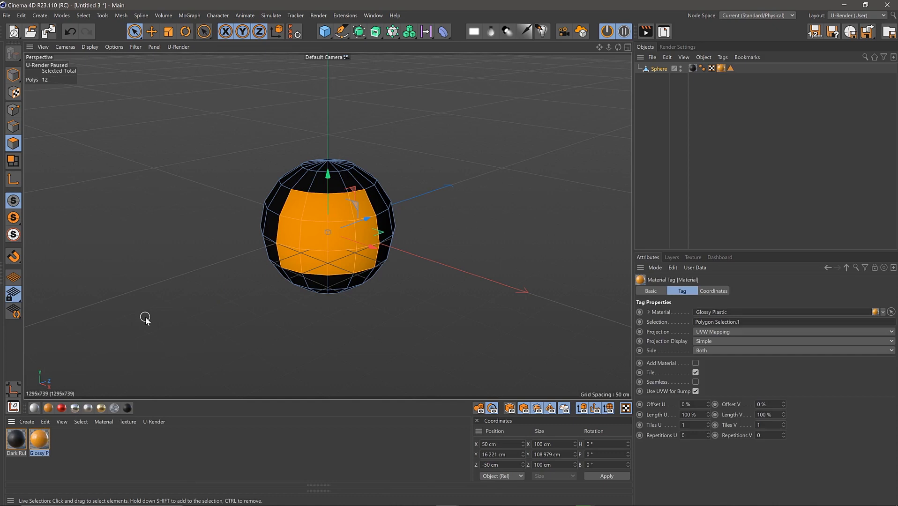
key(ctrl+z)
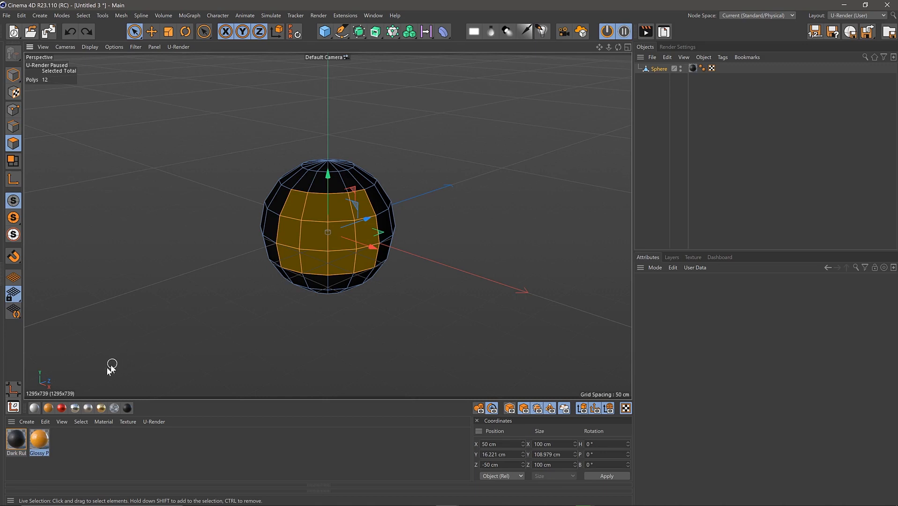
Apply a new Gold preset material to the selected polygons and clear the polygon selection
click(97, 411)
alt+drag(268, 229, 290, 224)
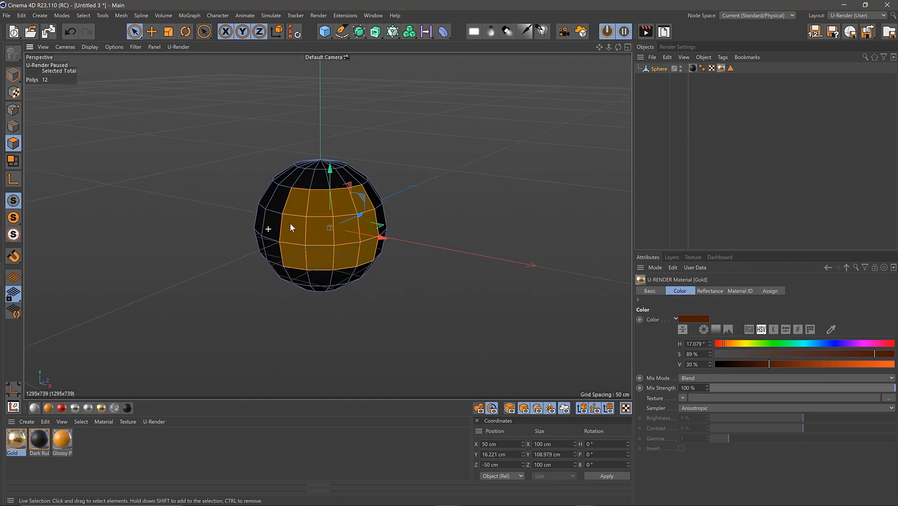
click(459, 153)
alt+drag(313, 255, 330, 270)
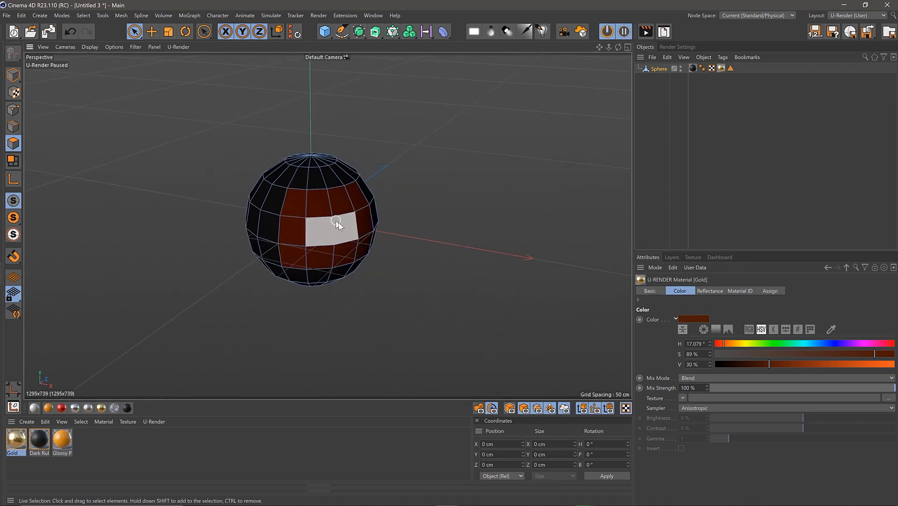
Start the U-Render live rendering and examine the gold area on the dark rubber sphere
key(alt+p)
scroll(350, 237, up, 2)
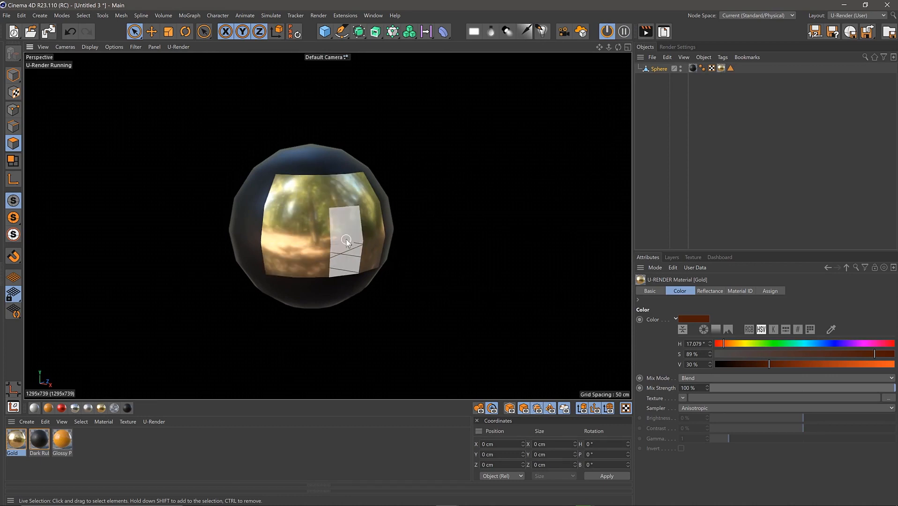
scroll(347, 249, down, 2)
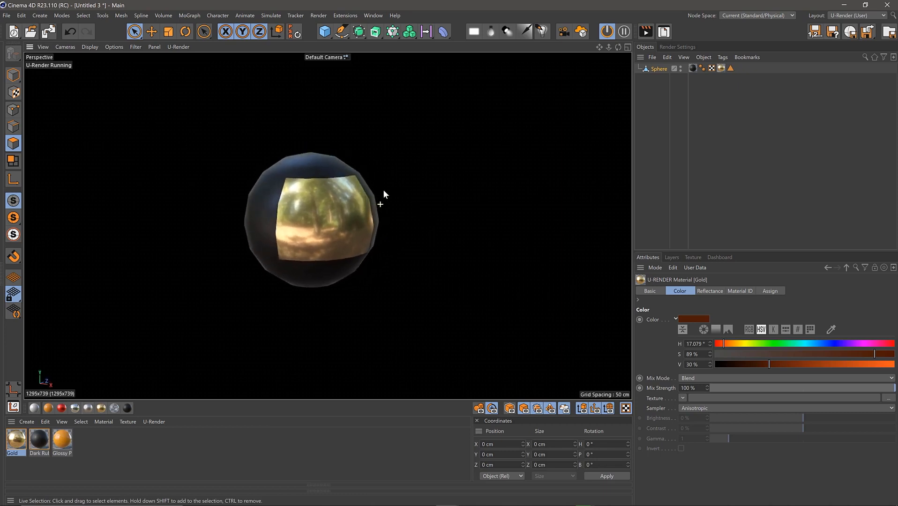
Darken the Gold material's base color and set its specular reflectance color to a V value of 57%
drag(795, 366, 753, 365)
click(711, 292)
mouse_move(813, 394)
mouse_down()
mouse_move(765, 393)
mouse_move(813, 395)
mouse_up()
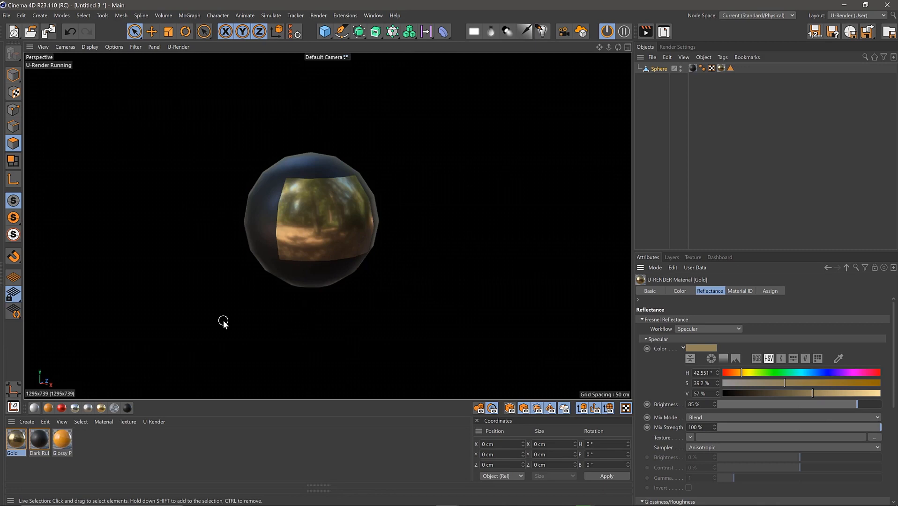
Pause the live rendering and open the Dark Rubber material in the Material Editor
key(alt+p)
alt+middle_drag(319, 225, 320, 229)
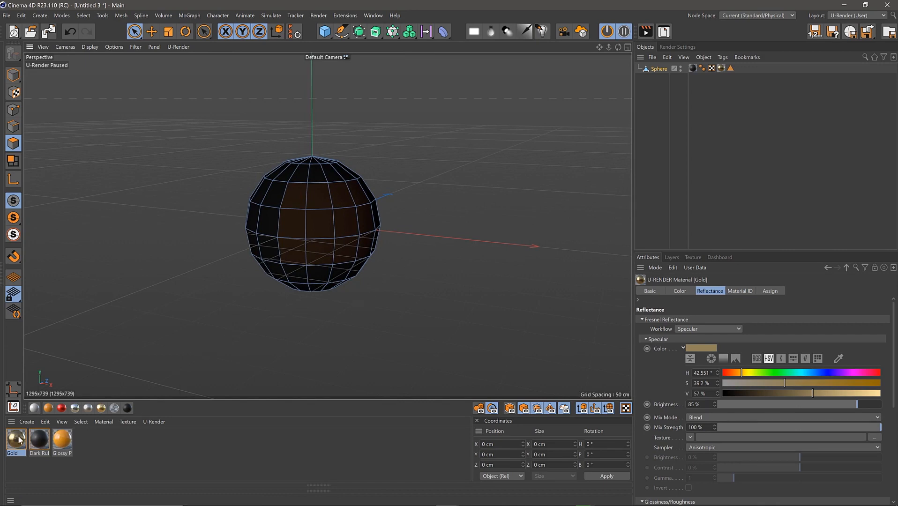
double_click(39, 439)
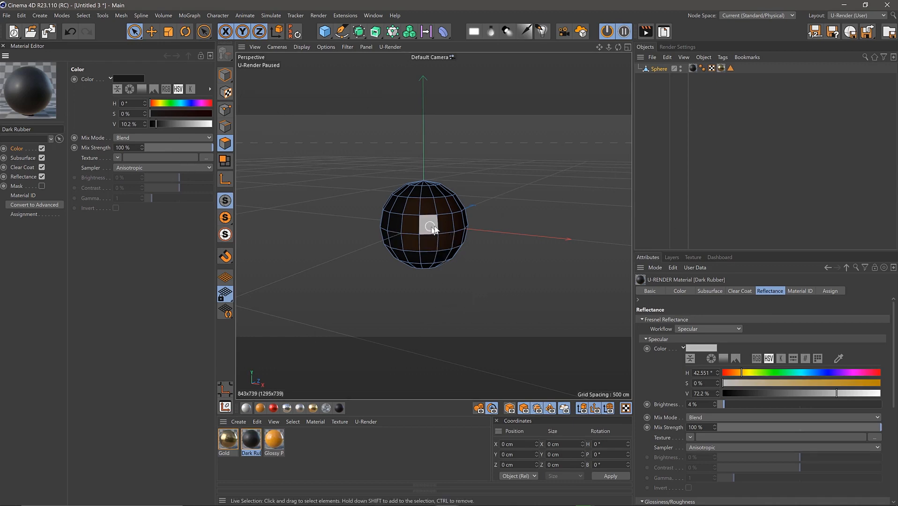
scroll(453, 218, up, 3)
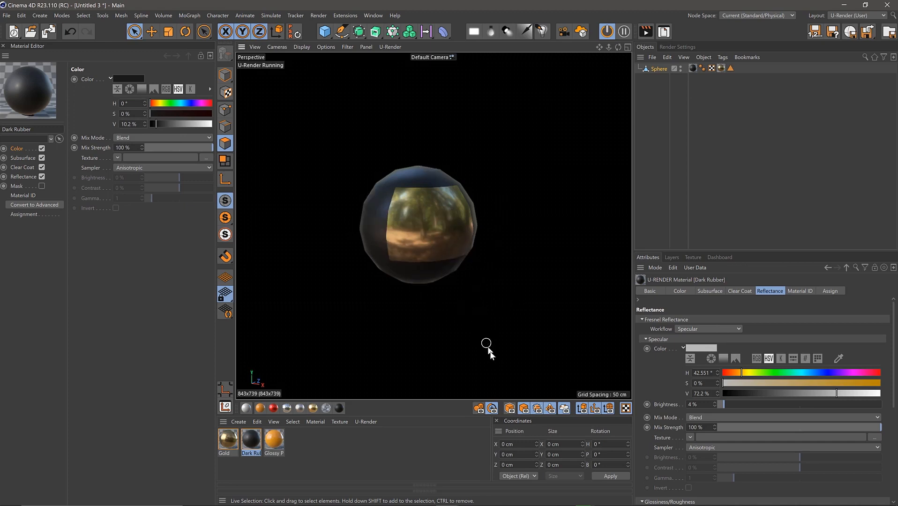
Toggle the viewport HUD off and back on, and look through the viewport's display filter options
click(490, 409)
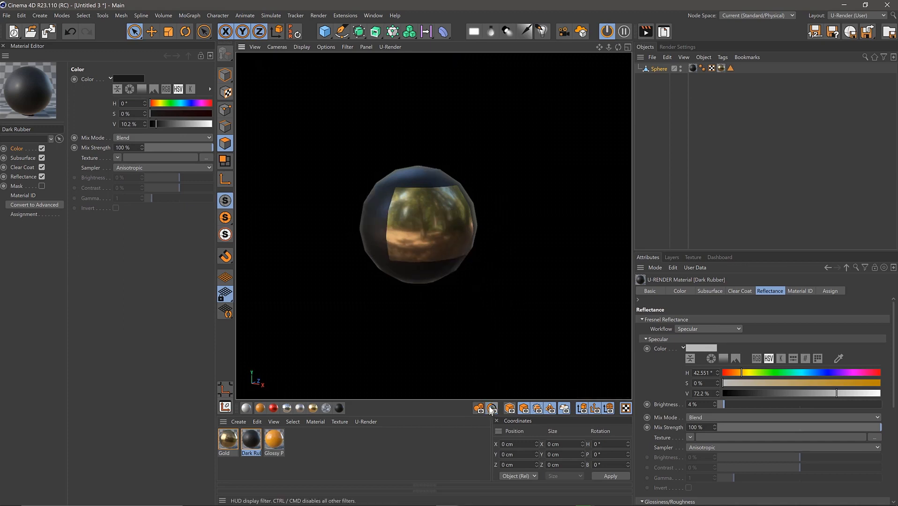
click(493, 410)
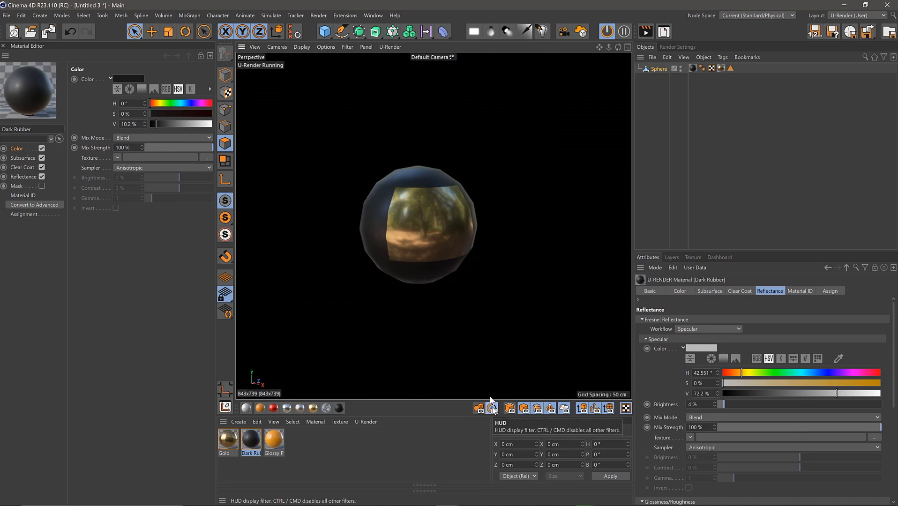
click(348, 46)
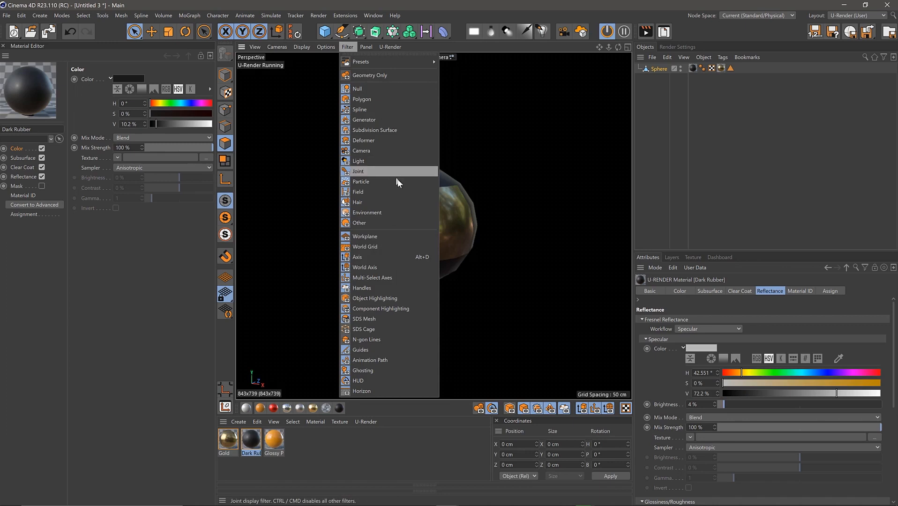
click(503, 183)
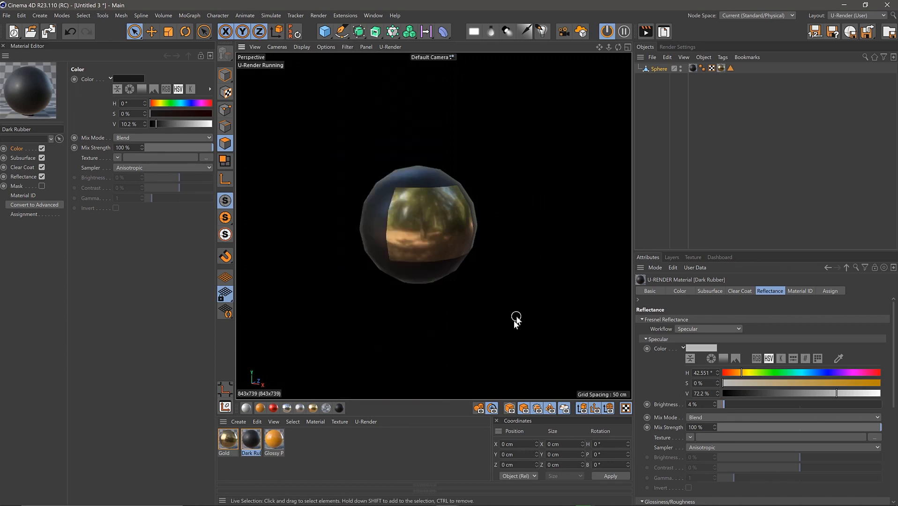
Hide the HUD overlay in the viewport
click(492, 409)
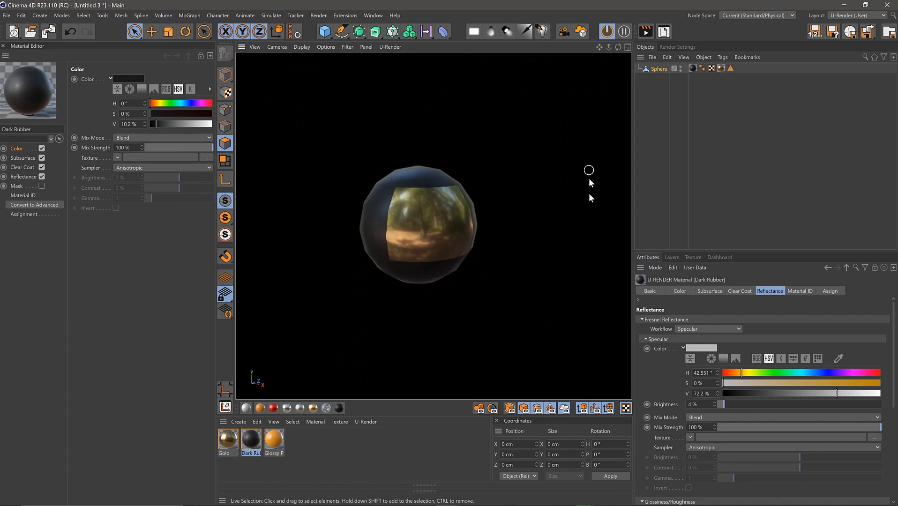
click(492, 410)
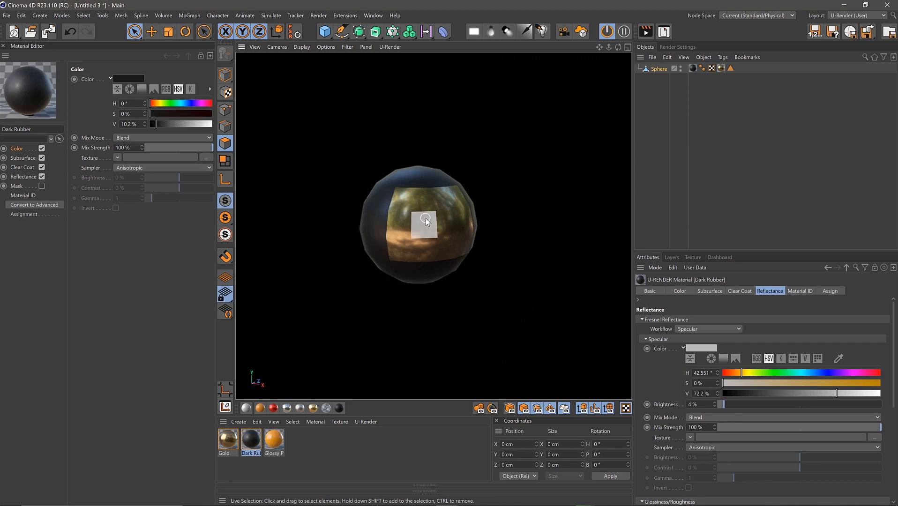
Smooth the sphere by adding a Subdivision Surface as its parent object
alt+right_drag(427, 217, 451, 218)
mouse_move(451, 218)
alt+mouse_down()
mouse_move(434, 222)
mouse_move(440, 225)
mouse_move(435, 197)
mouse_move(401, 208)
mouse_move(447, 225)
alt+mouse_up()
scroll(435, 207, up, 1)
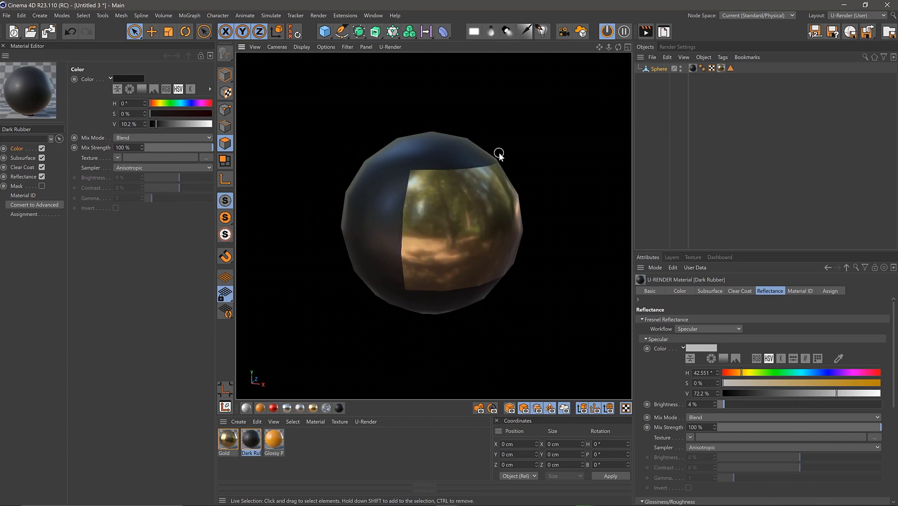
click(659, 71)
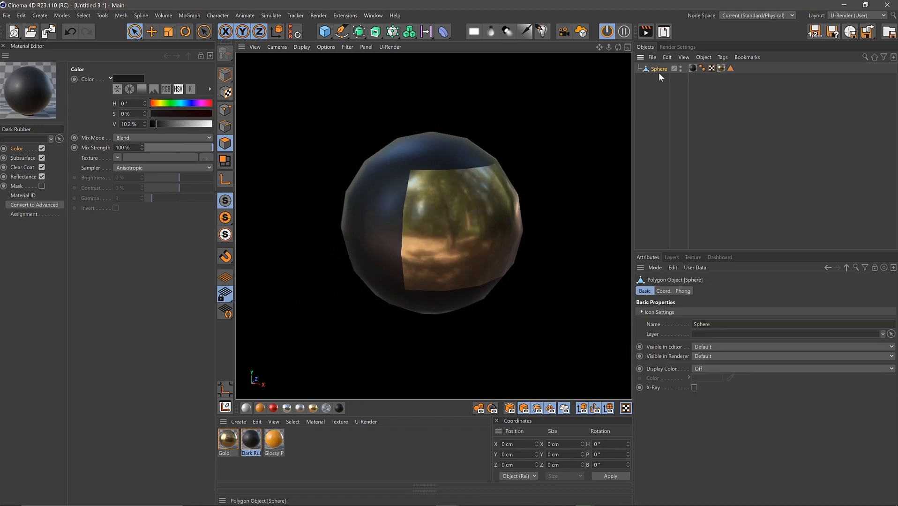
alt+click(358, 33)
alt+drag(462, 206, 409, 223)
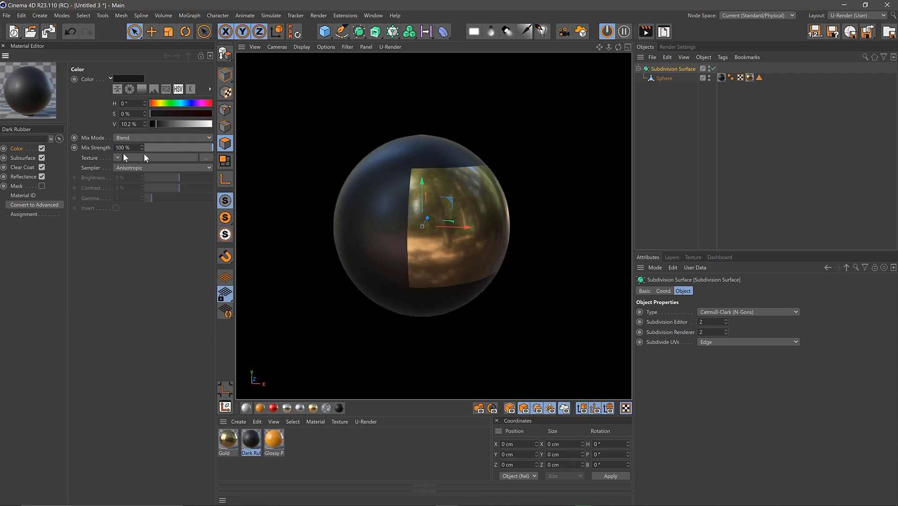
Set the Dark Rubber material's color to H 192°, S 47%, V 44% and its clear coat strength to 48%
drag(153, 123, 178, 125)
click(194, 114)
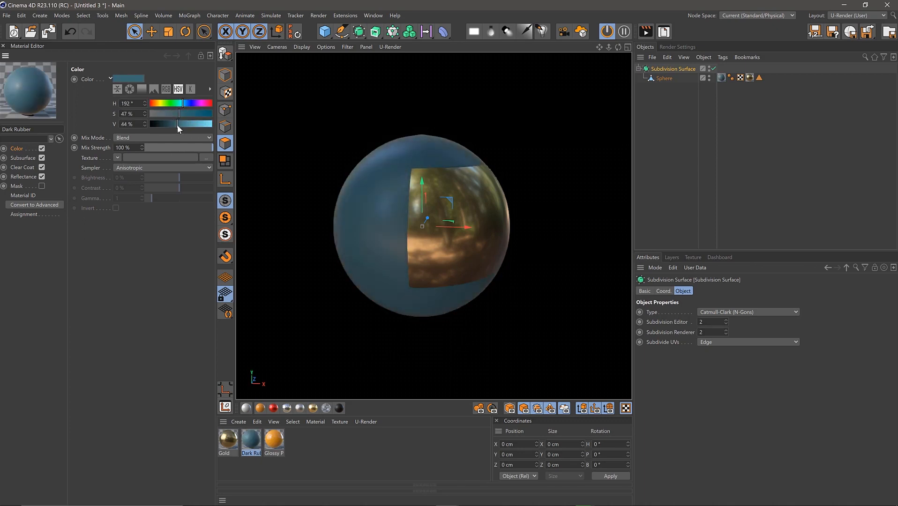
click(31, 167)
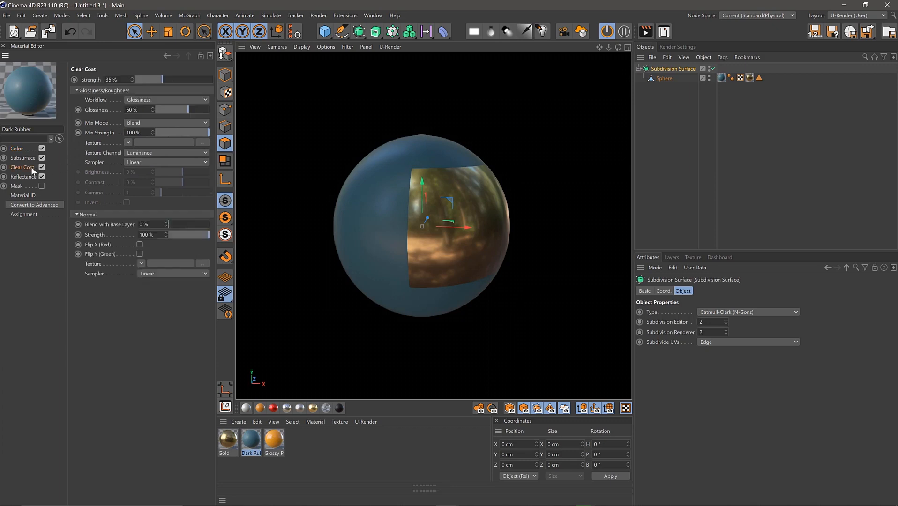
click(164, 81)
mouse_move(178, 86)
mouse_down()
mouse_move(218, 83)
mouse_move(173, 82)
mouse_up()
Convert the Dark Rubber material to advanced and enable its displacement with a Noise texture
click(29, 204)
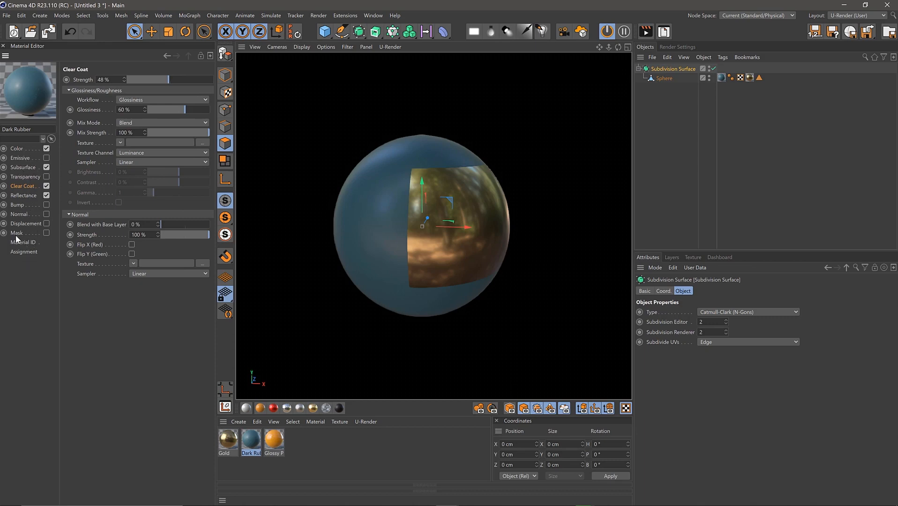
click(42, 223)
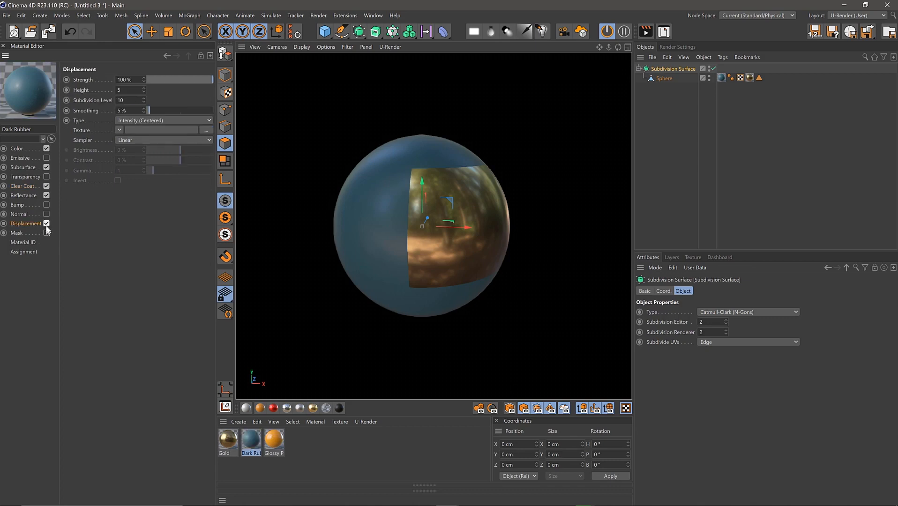
click(47, 224)
click(119, 130)
click(136, 247)
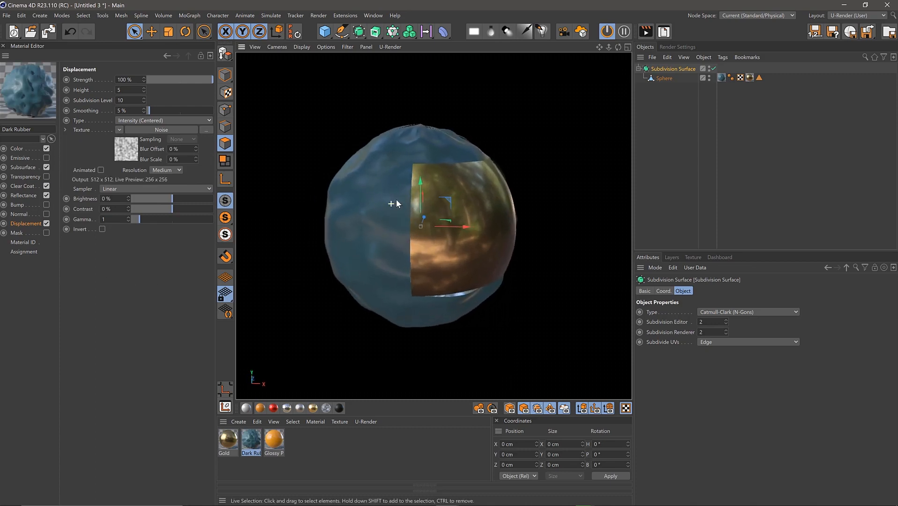
Lower the Dark Rubber displacement strength to 73% and inspect the displaced sphere
drag(157, 80, 205, 85)
alt+right_drag(409, 220, 425, 233)
alt+drag(425, 233, 388, 238)
alt+right_drag(389, 237, 417, 245)
alt+middle_drag(417, 245, 431, 241)
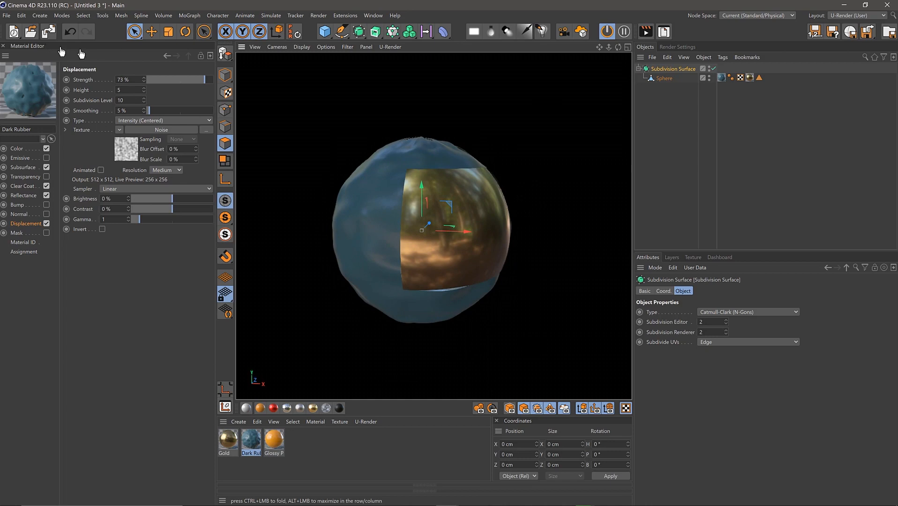
Fold away the Material Editor, reopen it with the Gold material, and fold it away again
ctrl+click(111, 50)
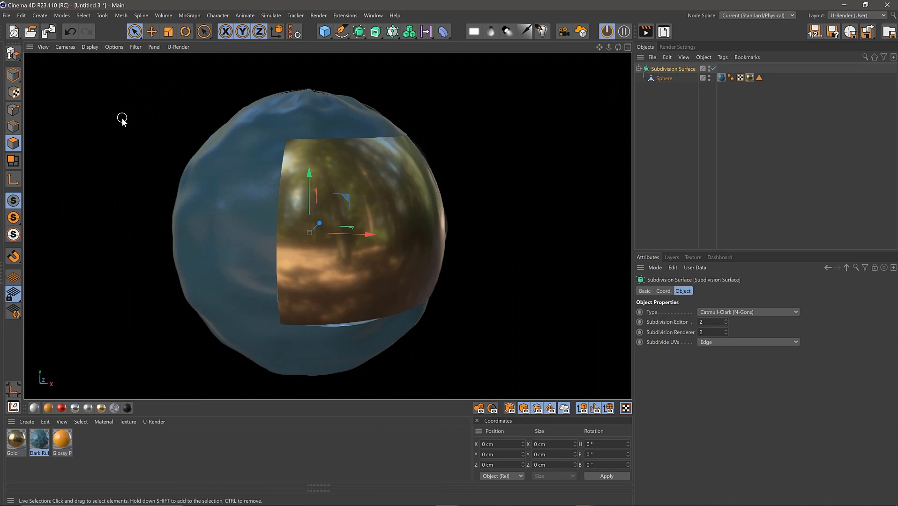
double_click(20, 437)
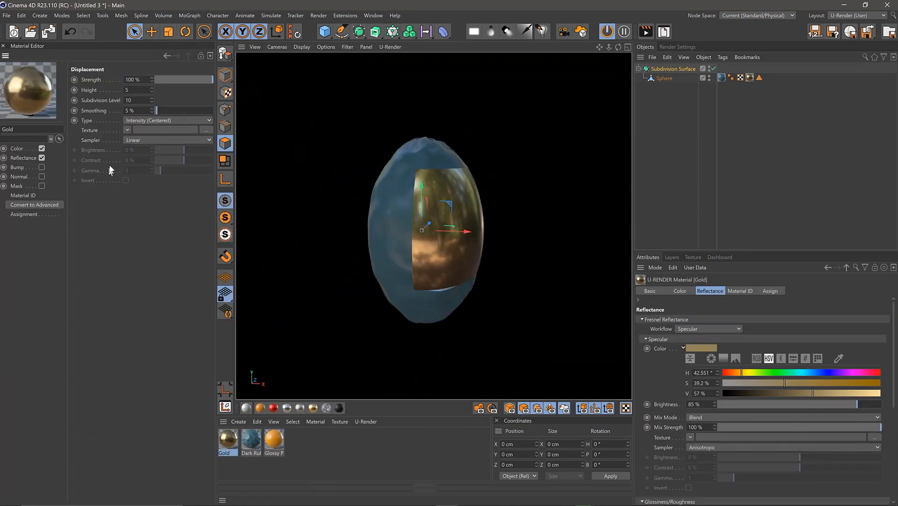
click(4, 45)
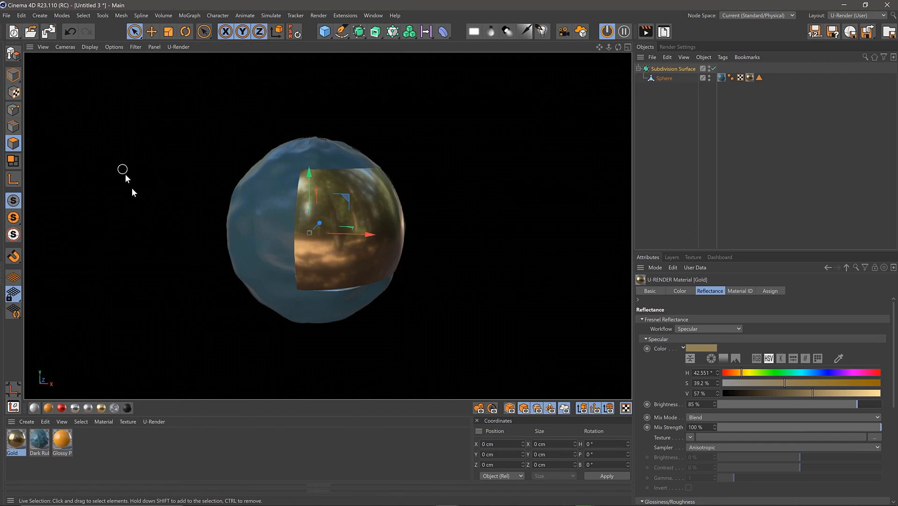
Show the U-Render render settings and reopen the Material Editor with the Gold material
click(676, 47)
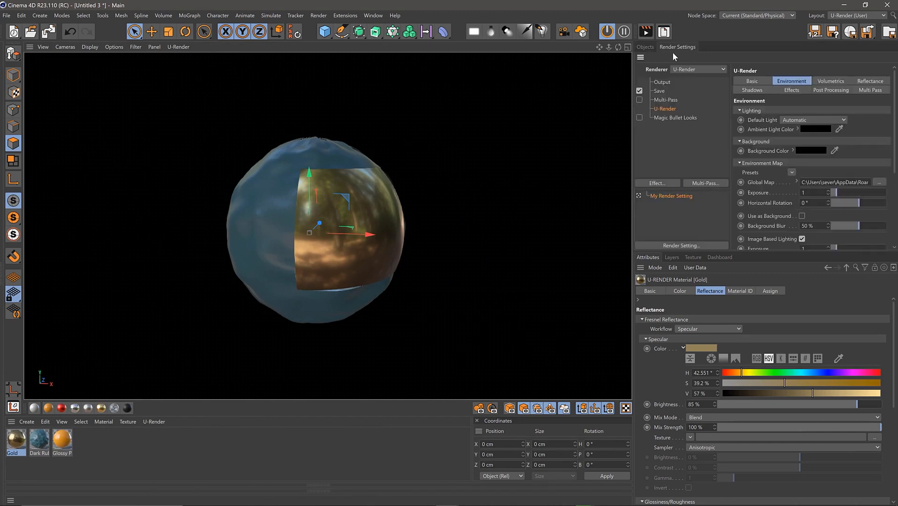
double_click(17, 440)
alt+drag(432, 234, 421, 229)
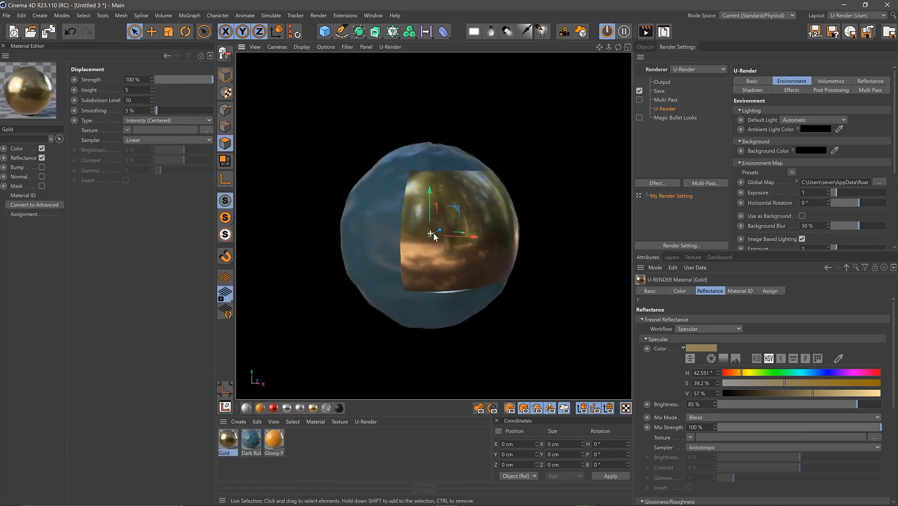
alt+right_drag(432, 236, 441, 233)
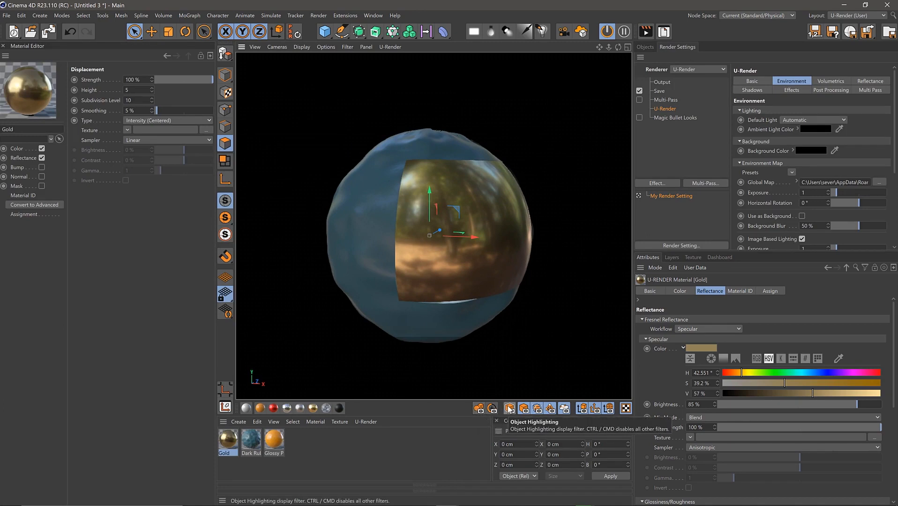
Turn off all viewport display filters at once and inspect the sphere without overlays
click(478, 409)
alt+drag(485, 253, 464, 234)
scroll(459, 251, down, 2)
scroll(464, 234, up, 1)
alt+middle_drag(465, 234, 455, 236)
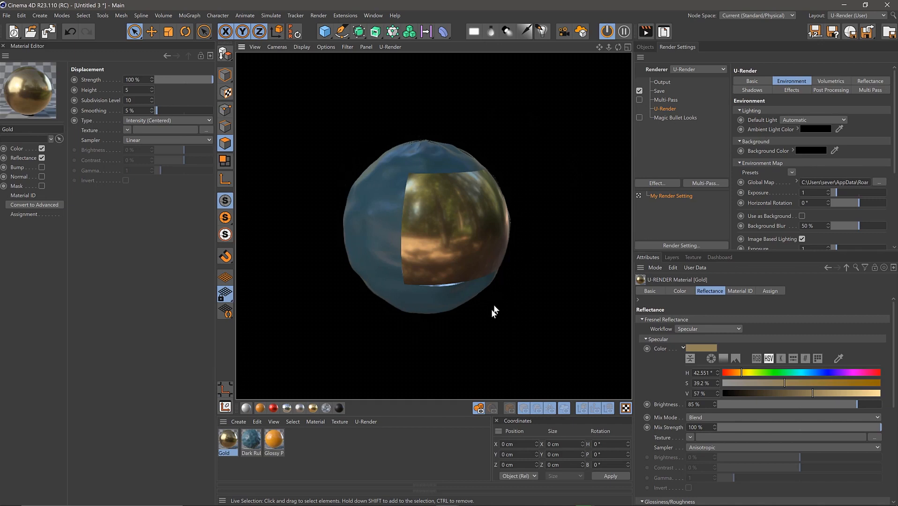
scroll(458, 229, up, 2)
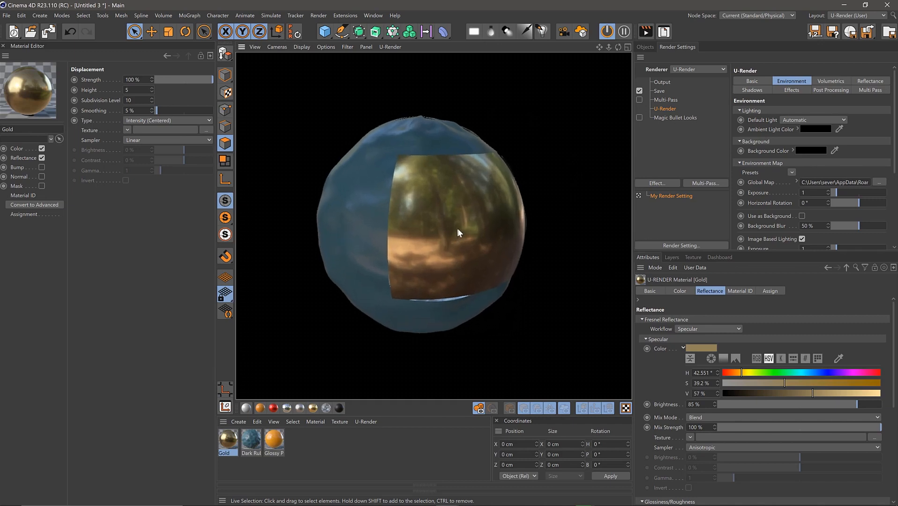
alt+middle_drag(457, 229, 464, 229)
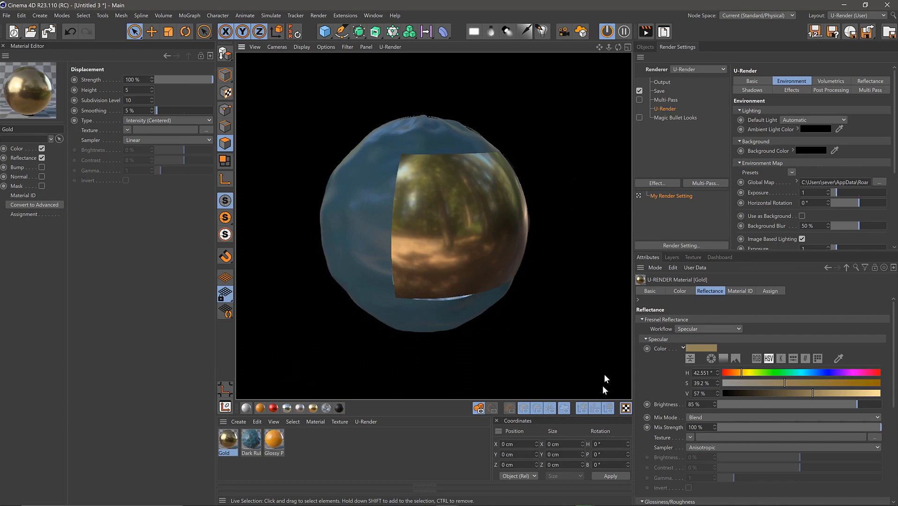
Switch the viewport display filters back on and off again, and inspect the sphere from another angle
click(480, 407)
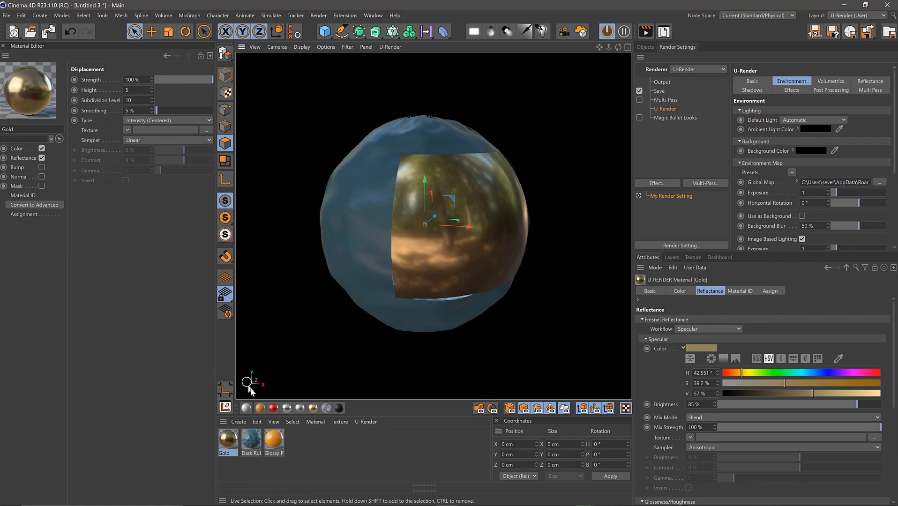
click(479, 408)
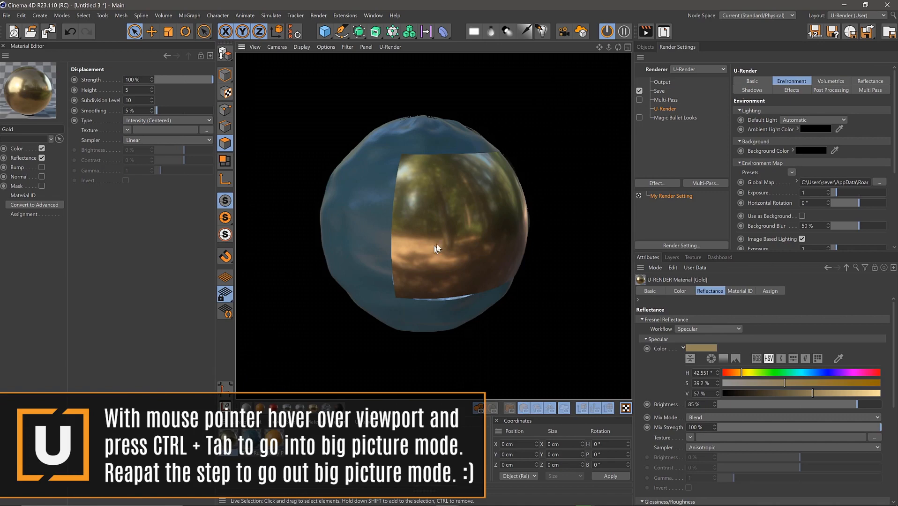
alt+drag(451, 231, 446, 226)
alt+right_drag(446, 226, 453, 226)
alt+middle_drag(453, 226, 448, 211)
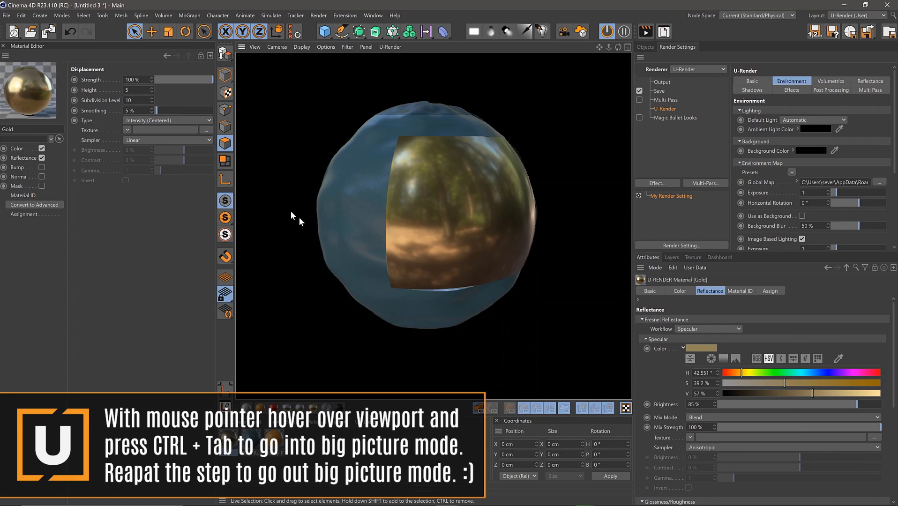
Expand the Render Settings panel and browse the Glossy Plastic, Gold and Dark Rubber materials in the Material Editor, ending on Dark Rubber
middle_click(641, 58)
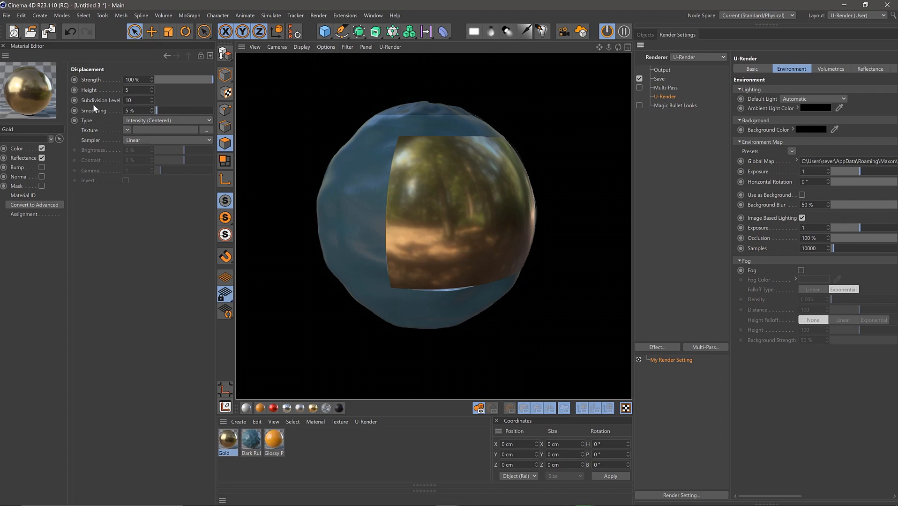
click(258, 447)
click(274, 440)
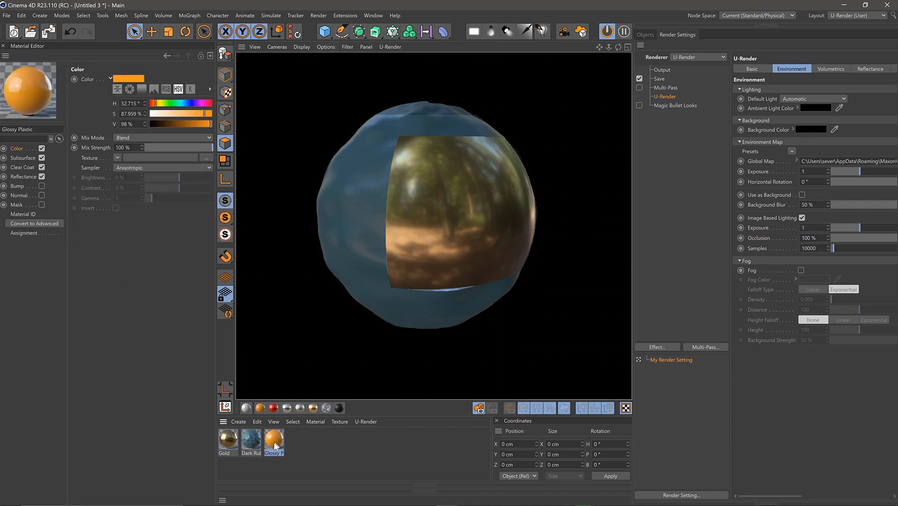
click(234, 439)
click(257, 443)
click(275, 446)
click(249, 444)
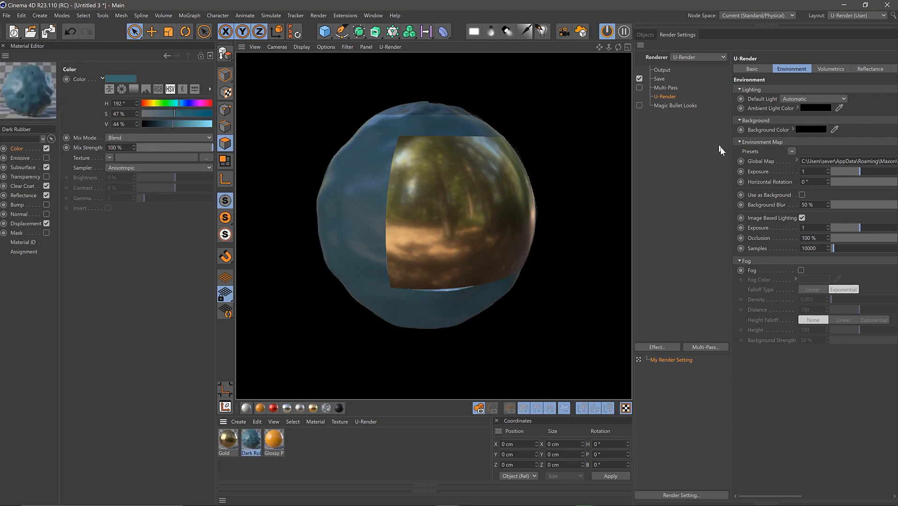
Rotate the environment map horizontally to -279° and darken the Dark Rubber color to V 20%
mouse_move(861, 183)
mouse_down()
mouse_move(879, 187)
mouse_move(852, 182)
mouse_move(875, 188)
mouse_move(854, 189)
mouse_move(865, 194)
mouse_up()
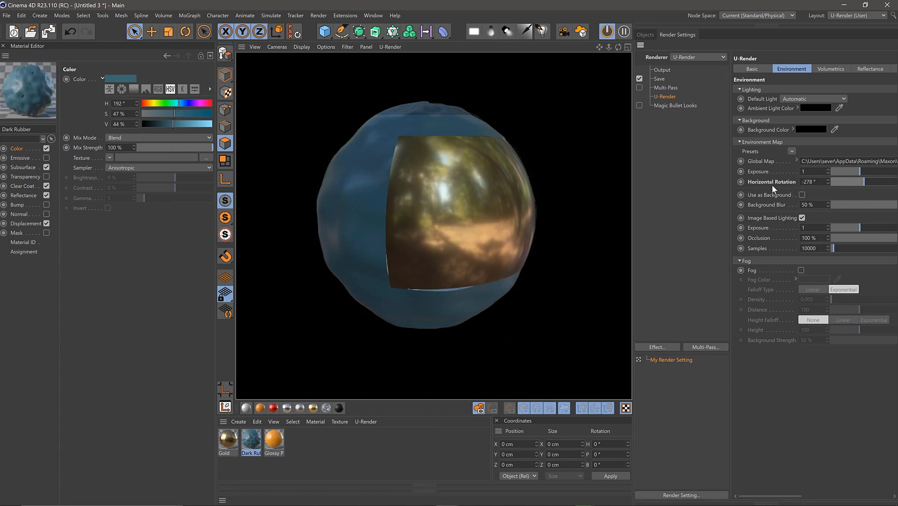
drag(865, 186, 872, 192)
drag(181, 126, 157, 131)
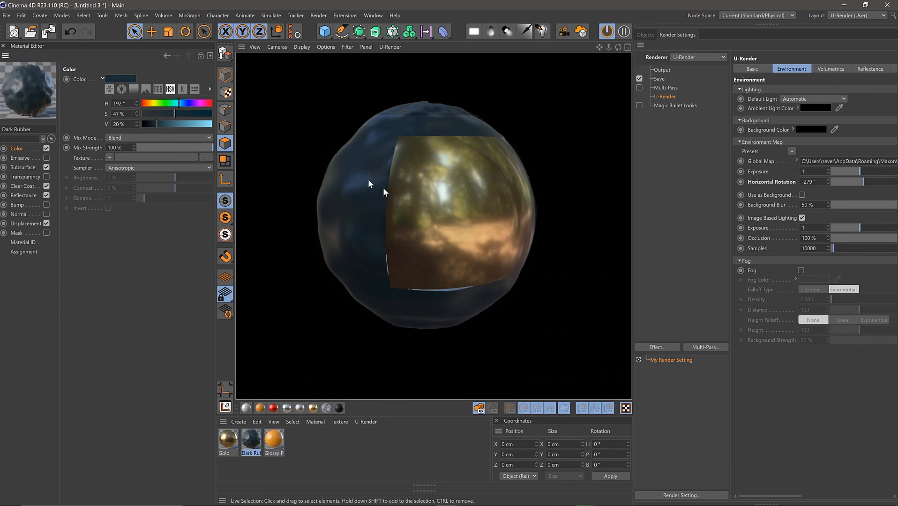
Open the recent project UR_F1_final.c4d and start live rendering the race car in the viewport
click(14, 31)
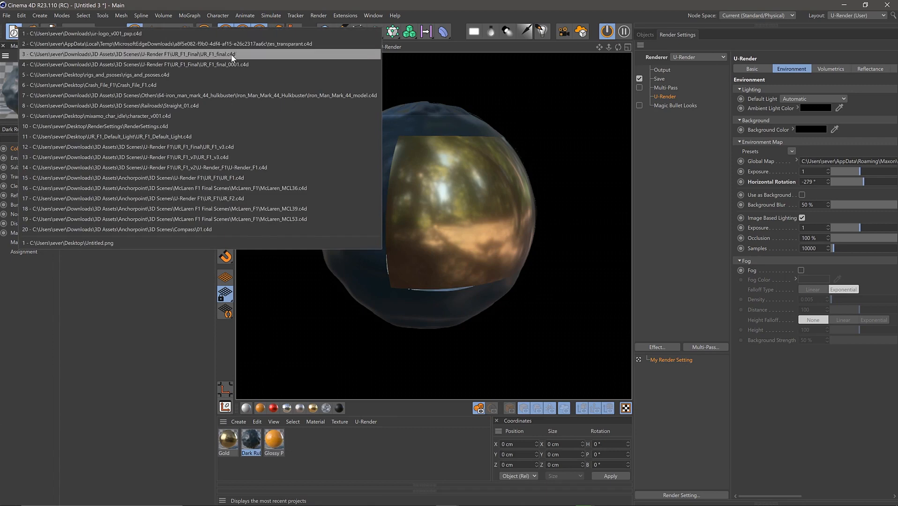
click(152, 54)
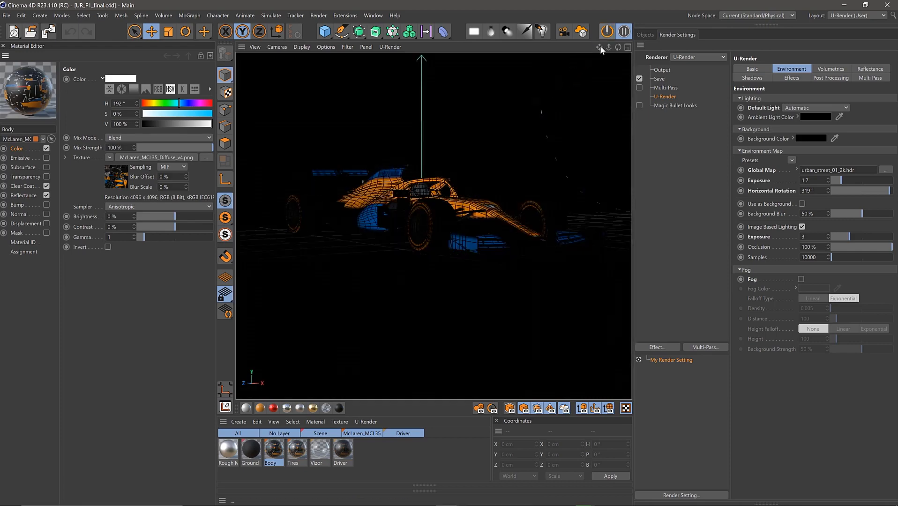
click(606, 32)
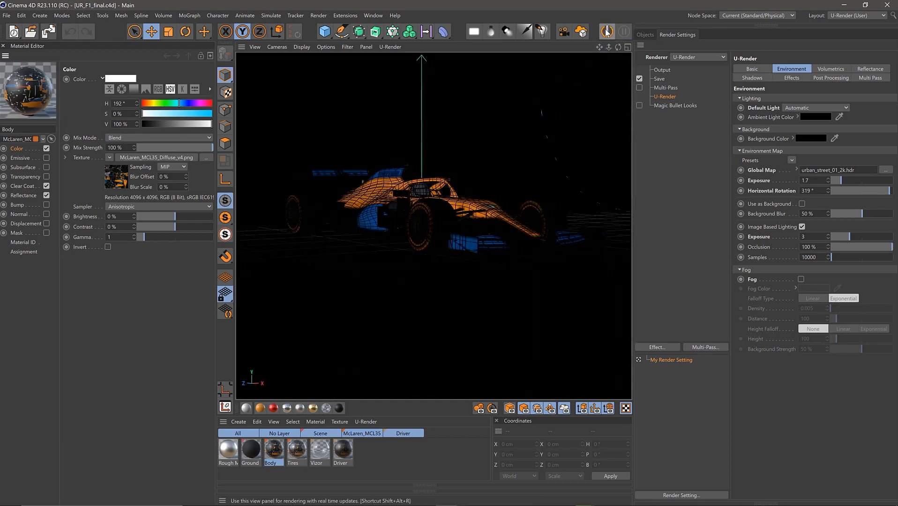
click(606, 32)
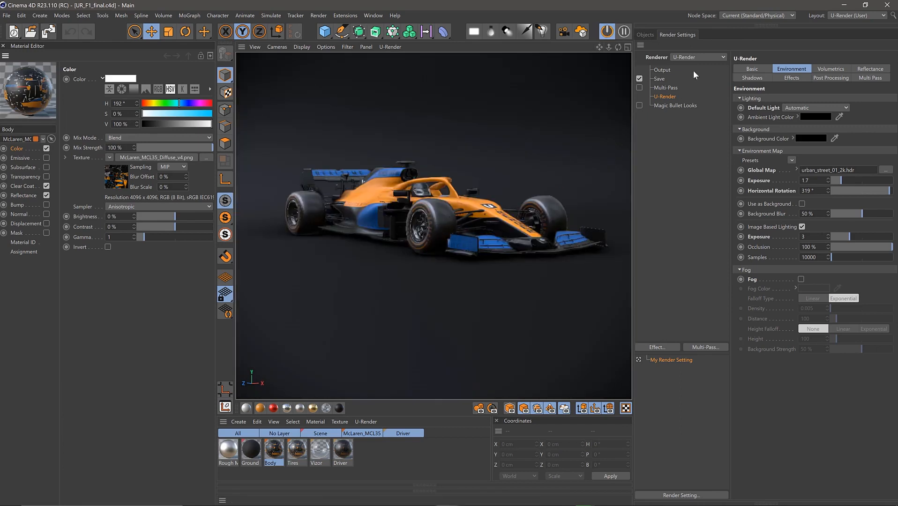
Review U-Render's Basic render settings and return to the Environment settings
click(753, 69)
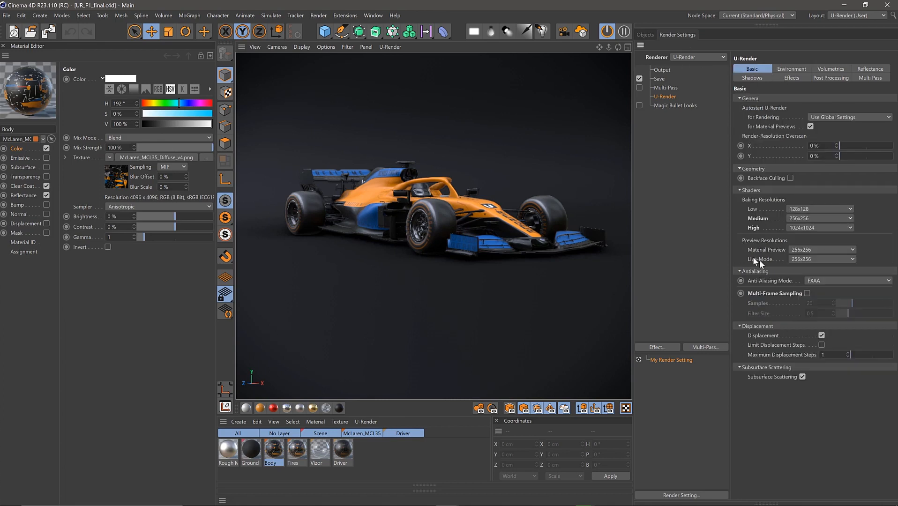
click(793, 70)
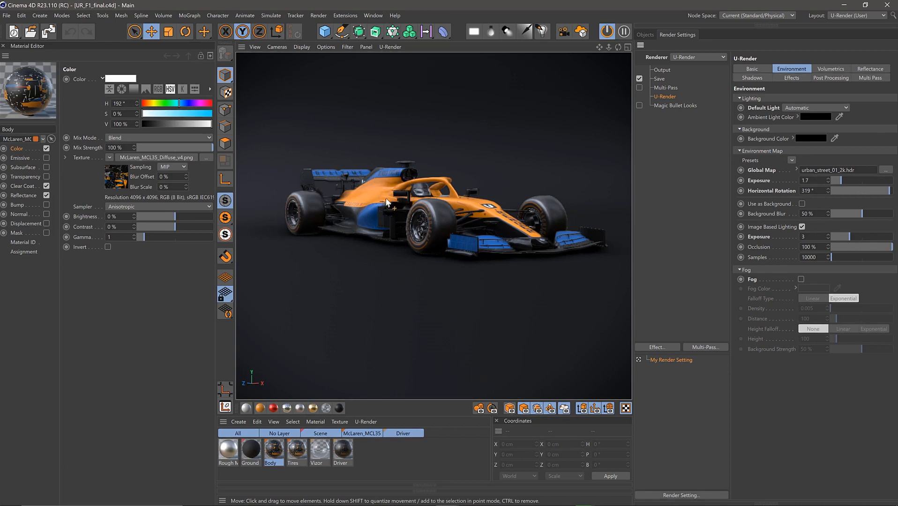
Turn on the Object Highlighting display filter and hide the Bckg object in the viewport
click(510, 408)
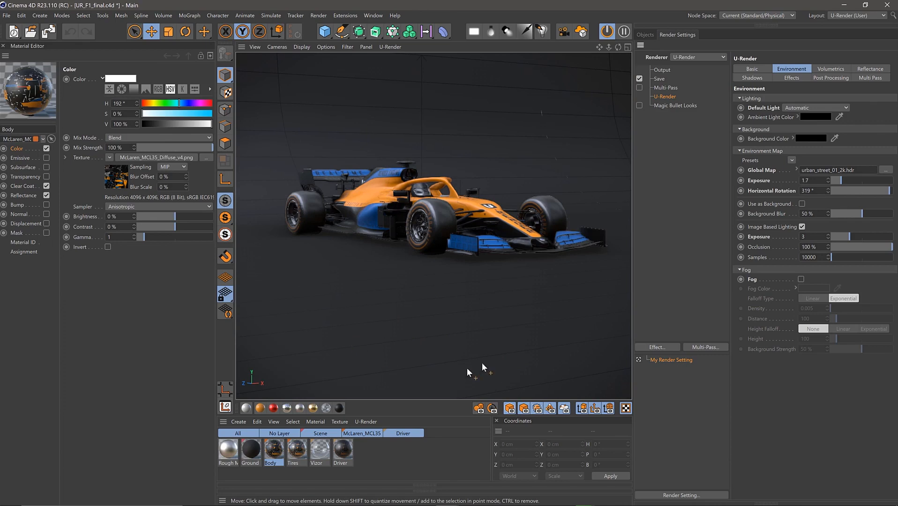
click(645, 34)
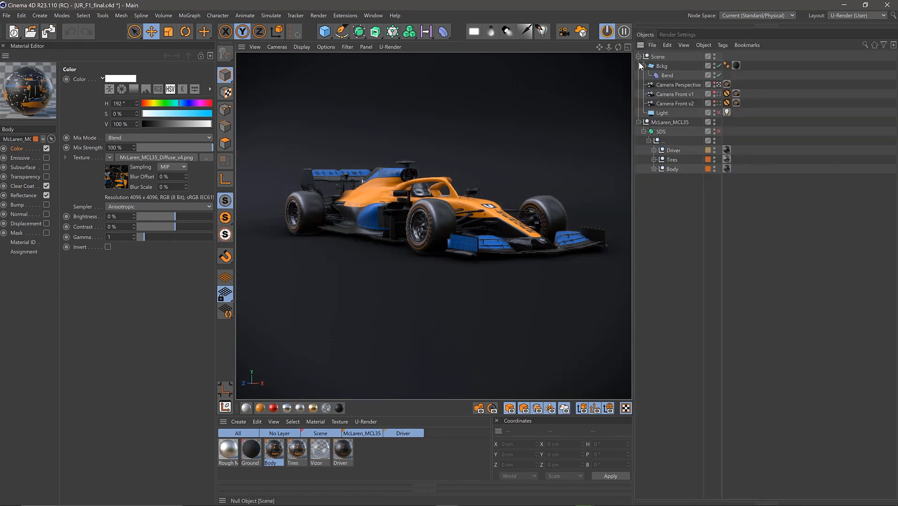
click(715, 65)
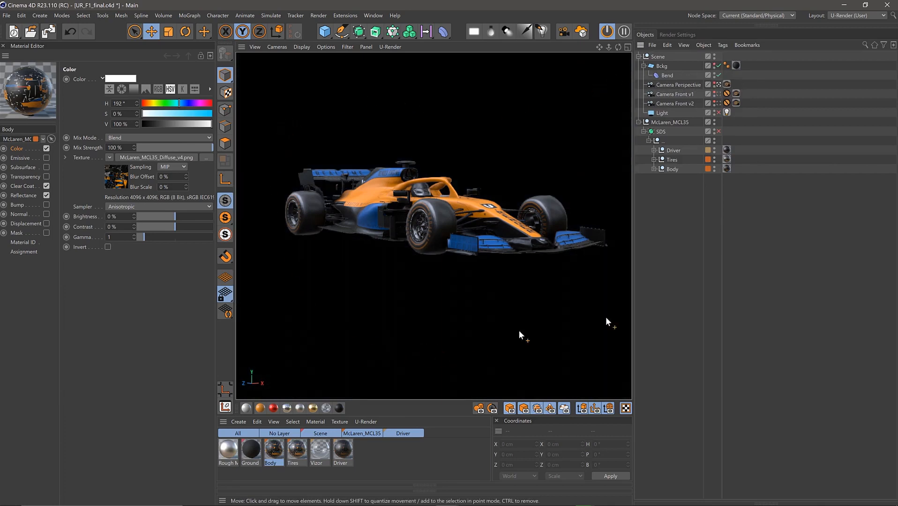
Show and select the Bckg backdrop in the viewport, hide it again and clear the selection
click(714, 65)
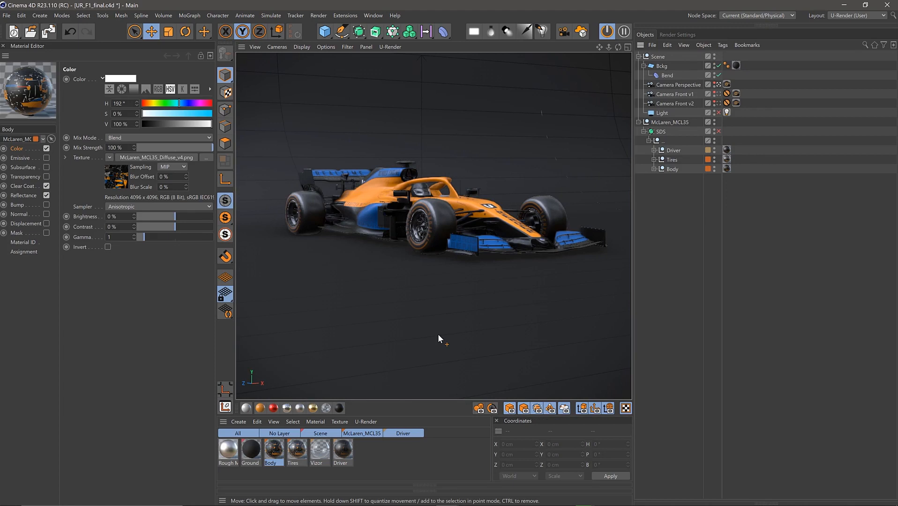
click(429, 311)
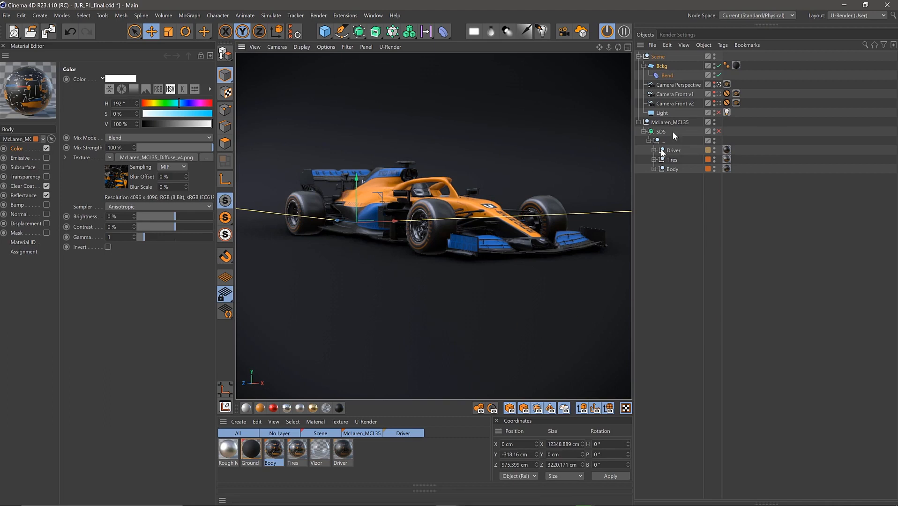
click(713, 64)
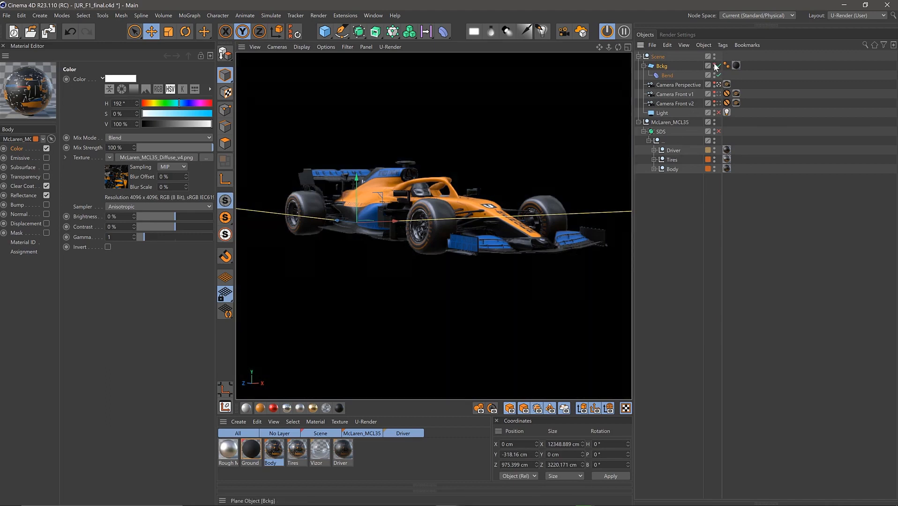
click(501, 312)
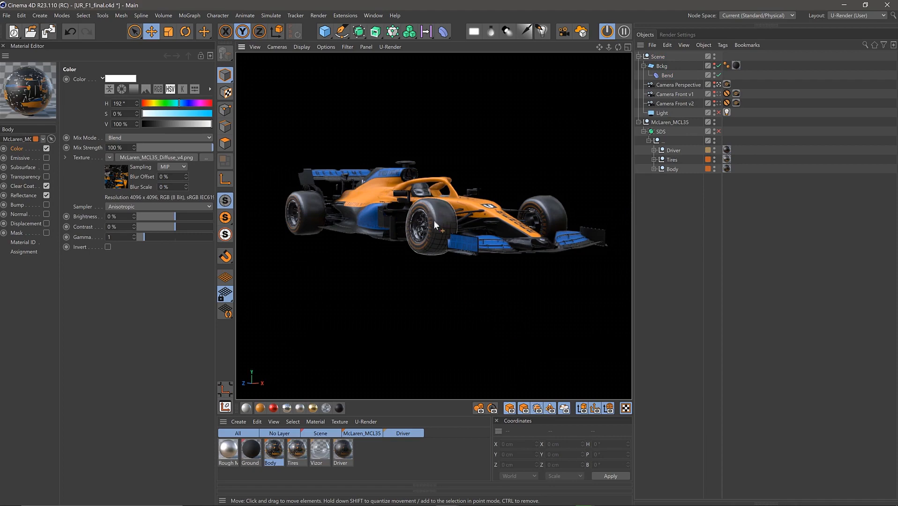
Fold away the Material Editor, select the near front tire and turn off the object axis display
ctrl+click(159, 48)
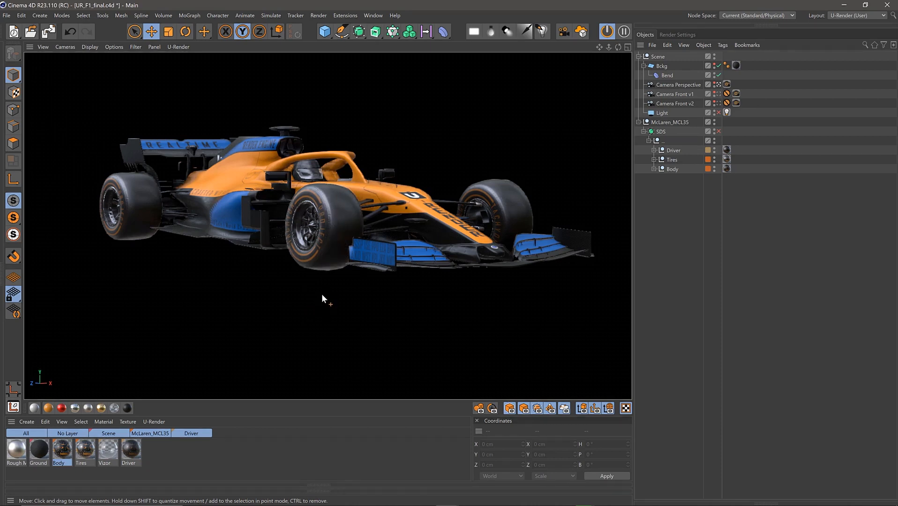
click(331, 205)
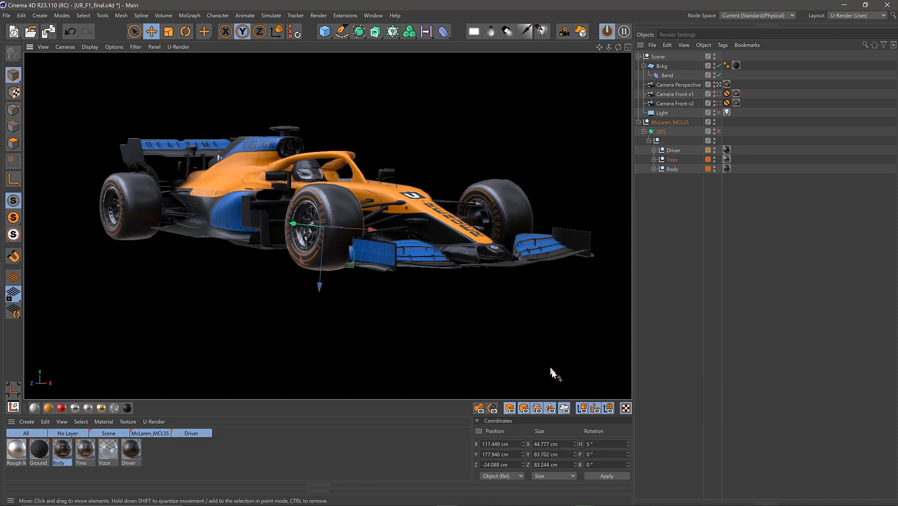
click(582, 409)
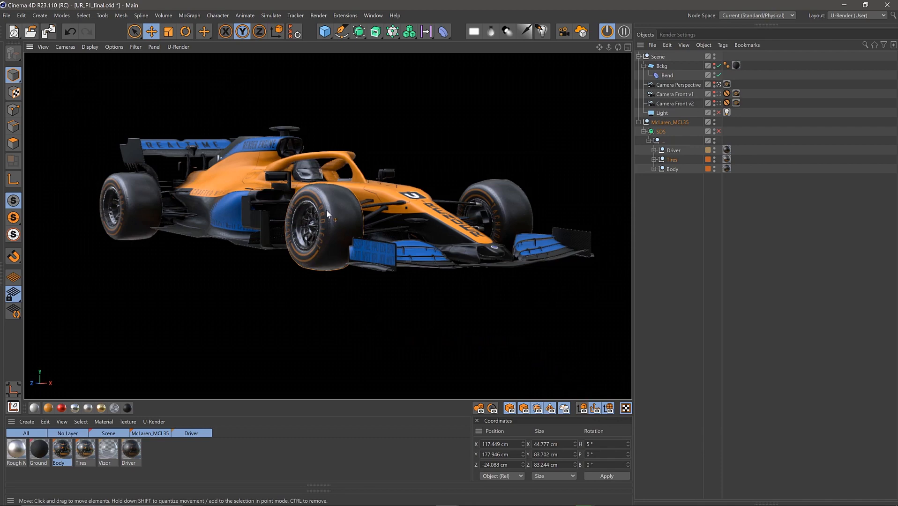
Isolate the selected front tire with Viewport Solo and show the U-Render Environment settings
scroll(326, 210, up, 5)
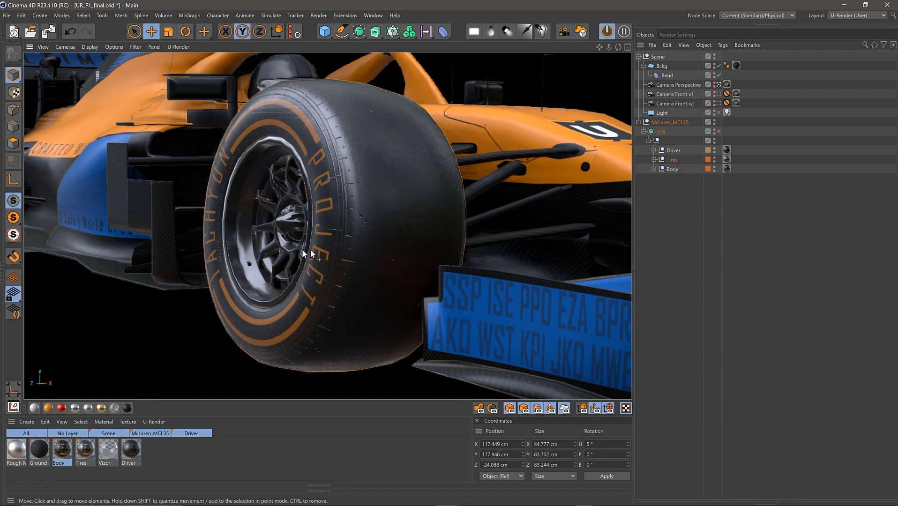
click(14, 217)
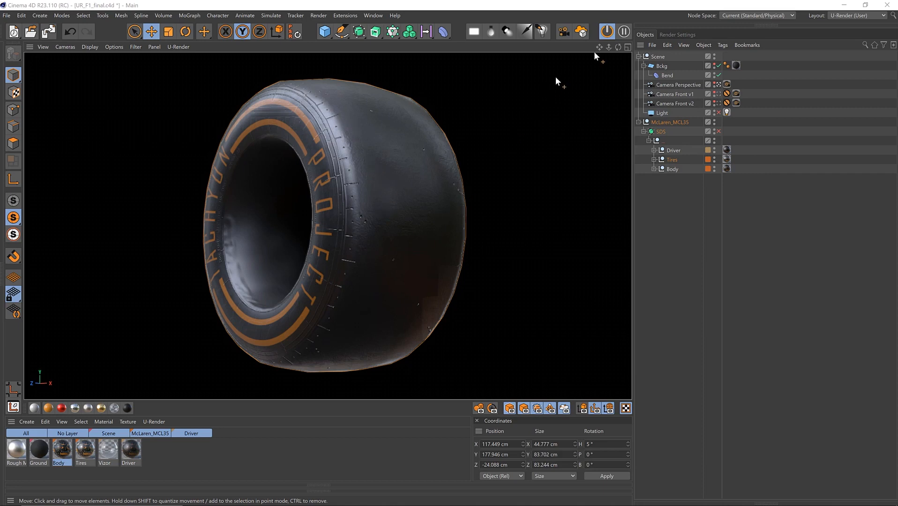
click(678, 35)
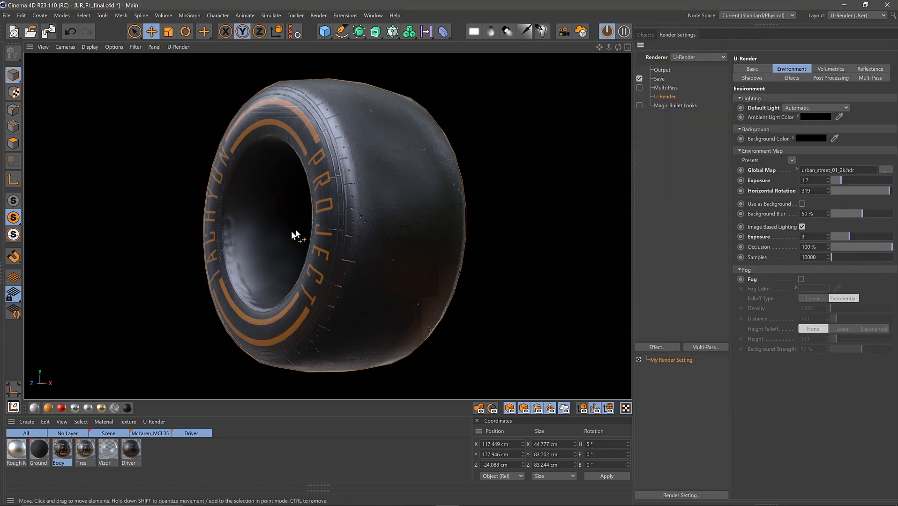
Open the Tires material in the Material Editor, deselect the tire and show the Reflectance channel
double_click(85, 449)
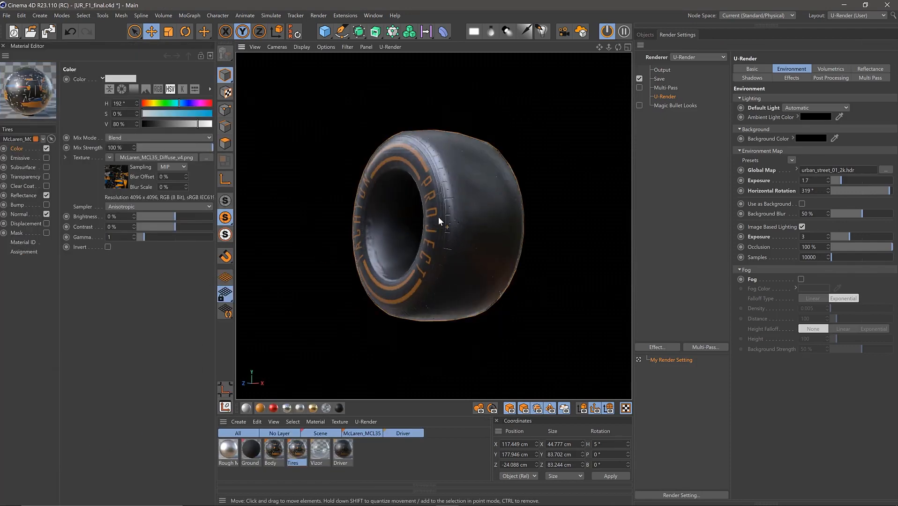
scroll(456, 216, up, 4)
alt+middle_drag(453, 210, 443, 213)
click(266, 212)
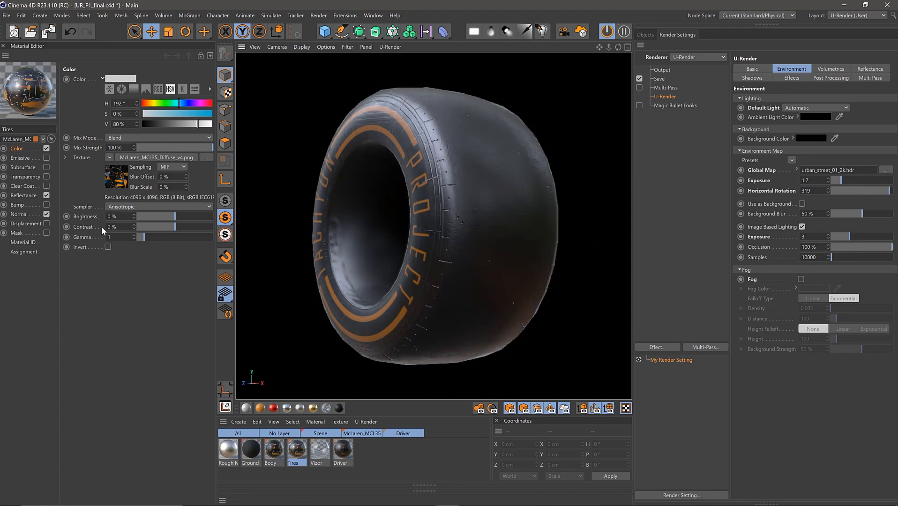
click(28, 195)
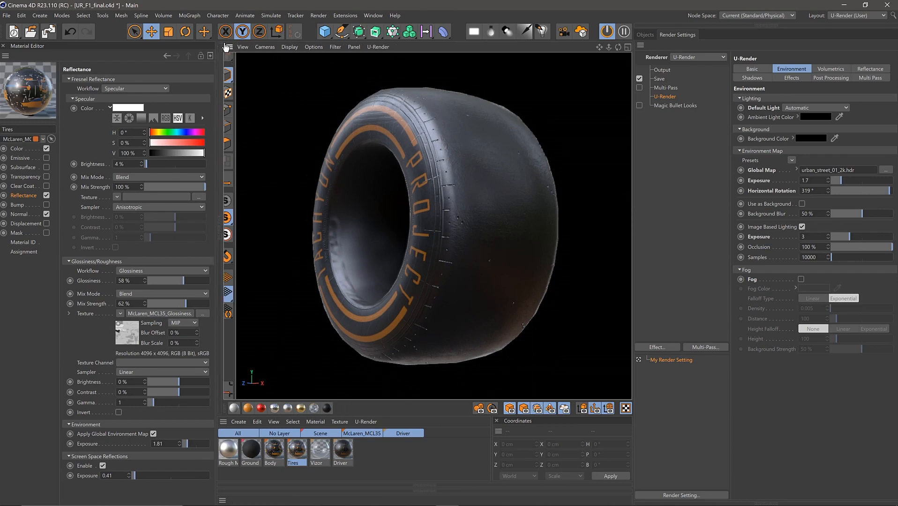
Fold away the vertical tool palette, the Coordinates and filter row, and the Material Manager to enlarge the viewport
ctrl+click(225, 48)
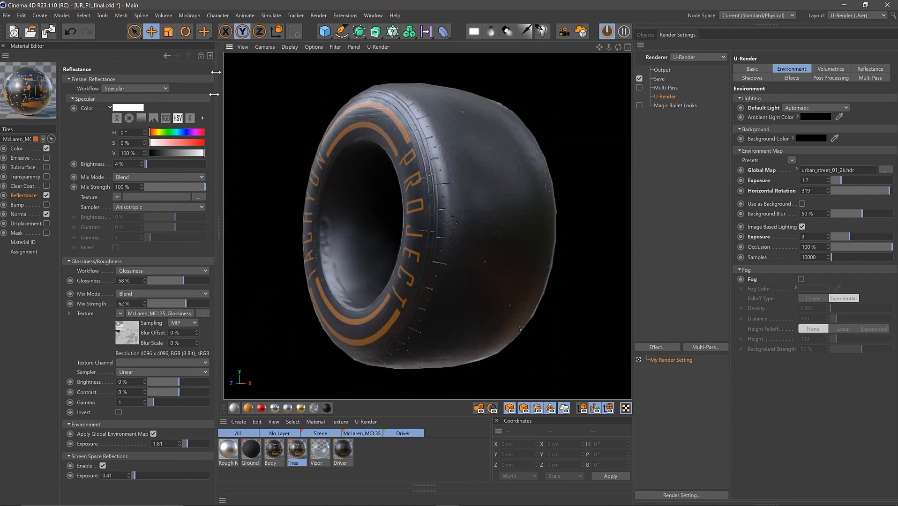
ctrl+click(225, 408)
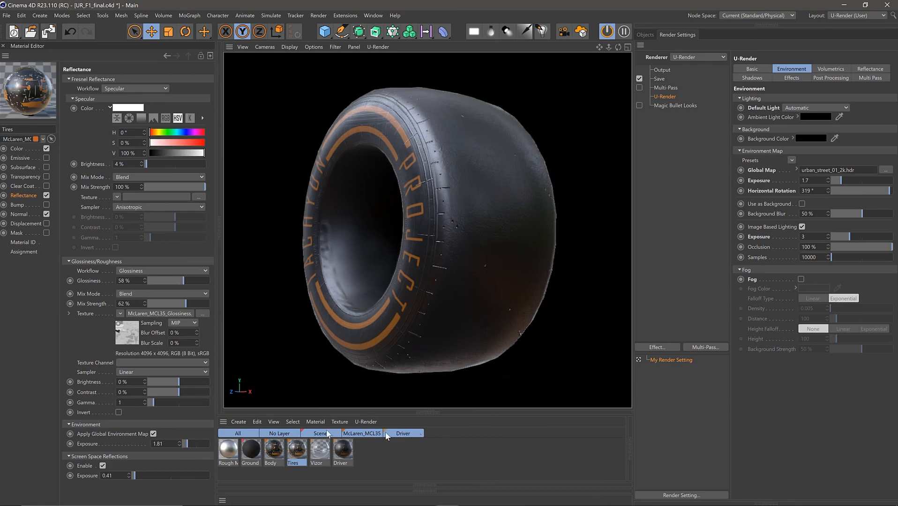
ctrl+click(223, 421)
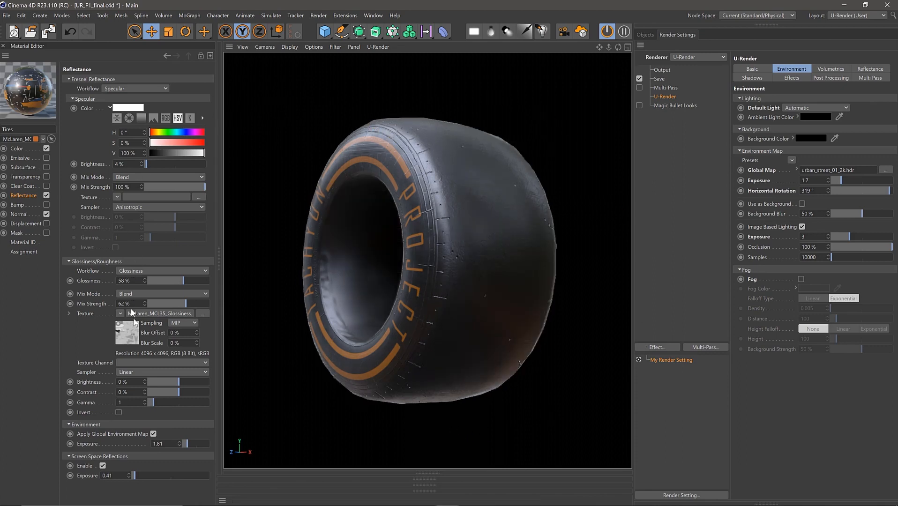
Set the Tires glossiness to 57%, and the environment map to 27° rotation, 1.51 exposure and 3.01 image-based lighting exposure
mouse_move(177, 283)
mouse_down()
mouse_move(158, 281)
mouse_move(183, 284)
mouse_move(159, 282)
mouse_move(168, 281)
mouse_up()
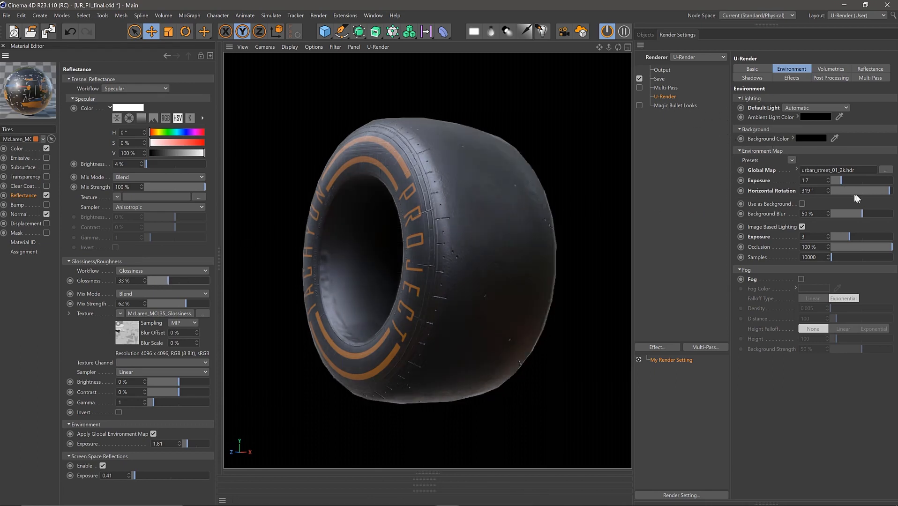
drag(890, 196, 874, 196)
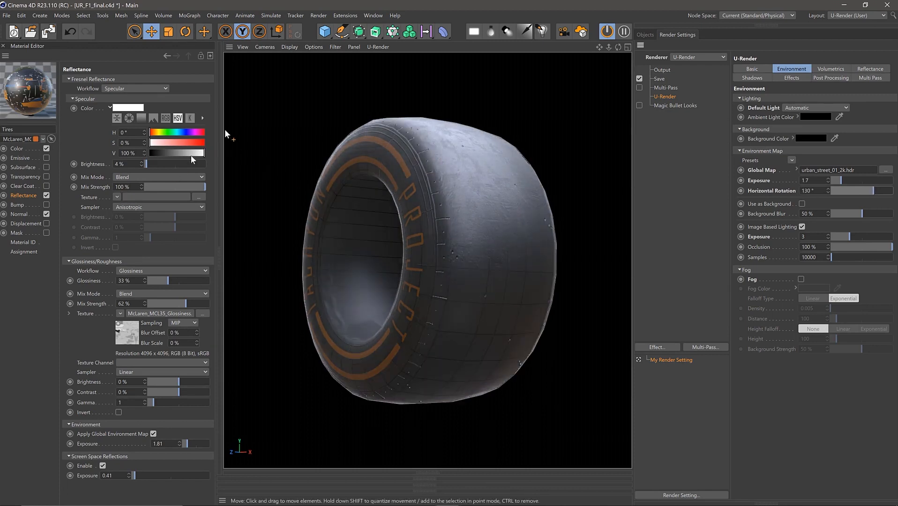
drag(165, 280, 183, 286)
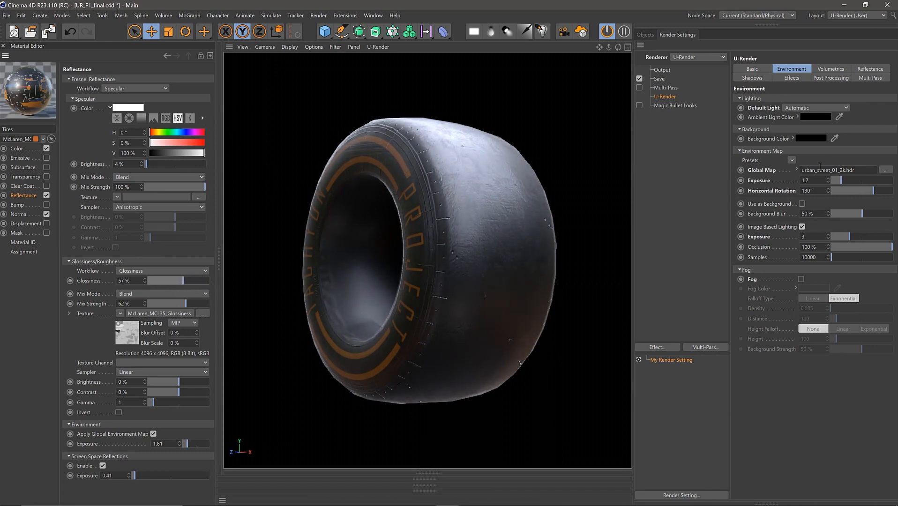
drag(867, 190, 841, 184)
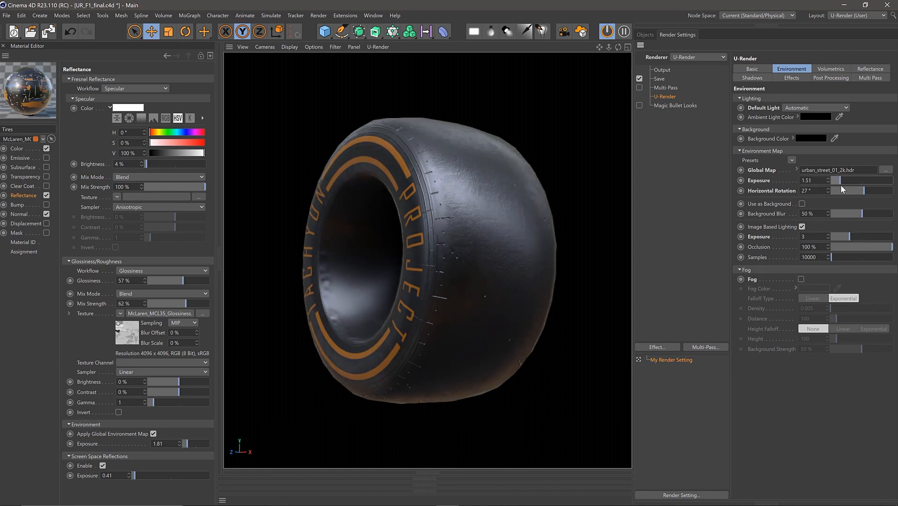
drag(845, 237, 896, 250)
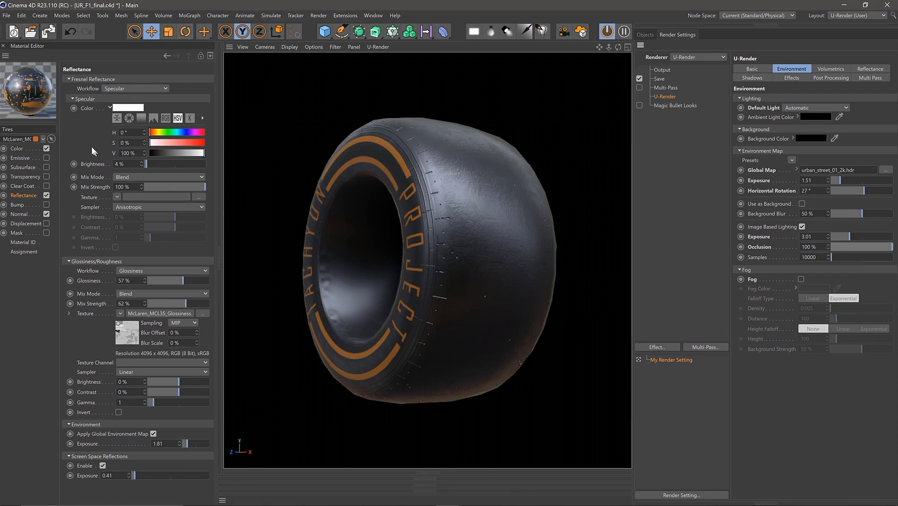
Show the Tires Color channel, fold away the Material Editor and unfold the Material Manager
click(26, 148)
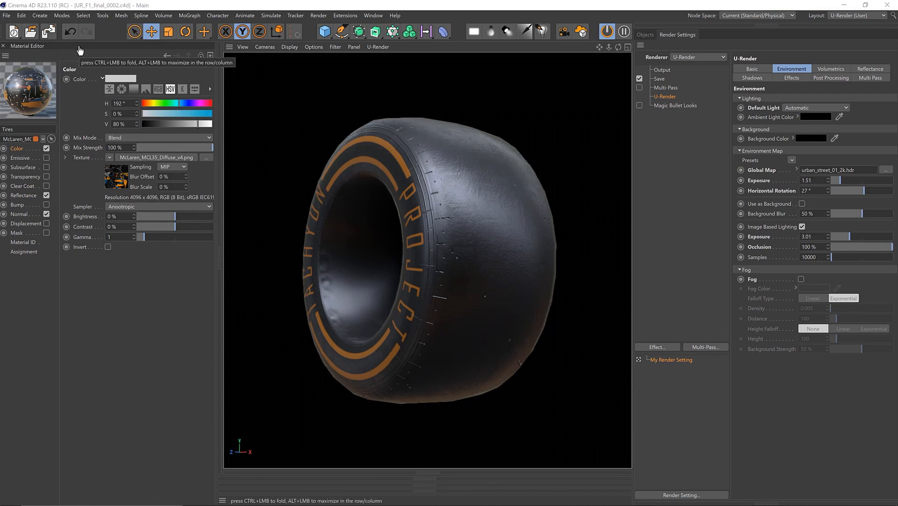
ctrl+click(79, 46)
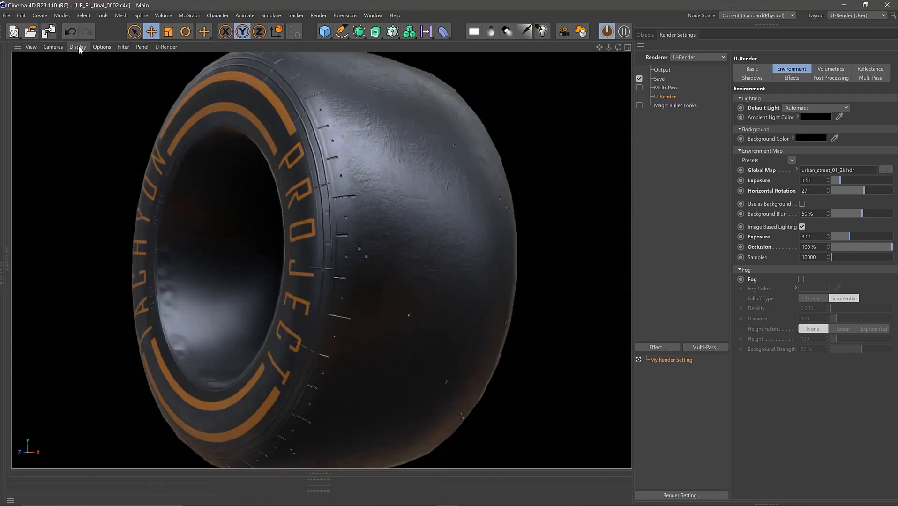
click(141, 486)
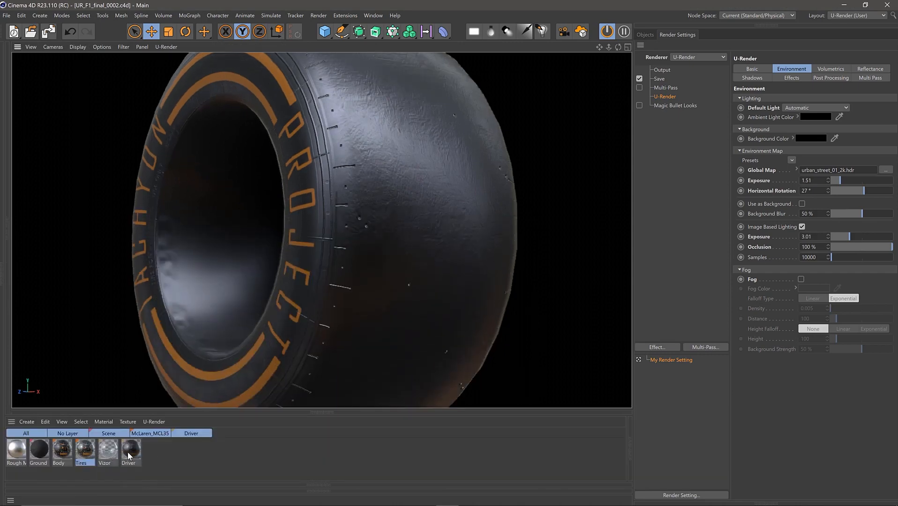
Bring up the object list, and unfold the Attribute Manager and fold it away again
click(646, 35)
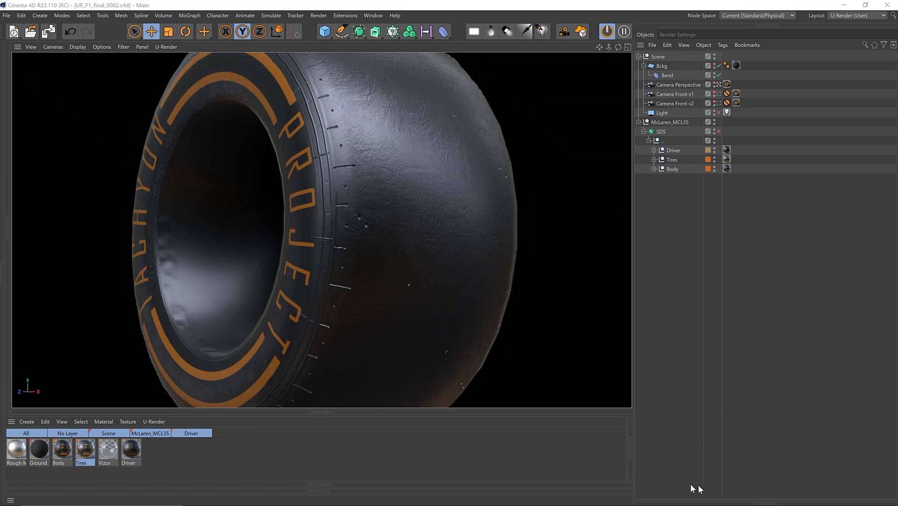
click(758, 504)
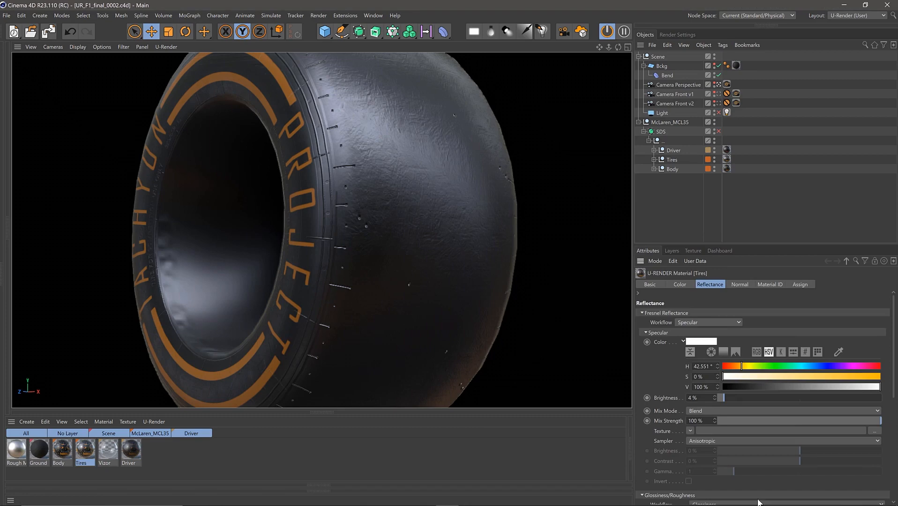
ctrl+click(640, 266)
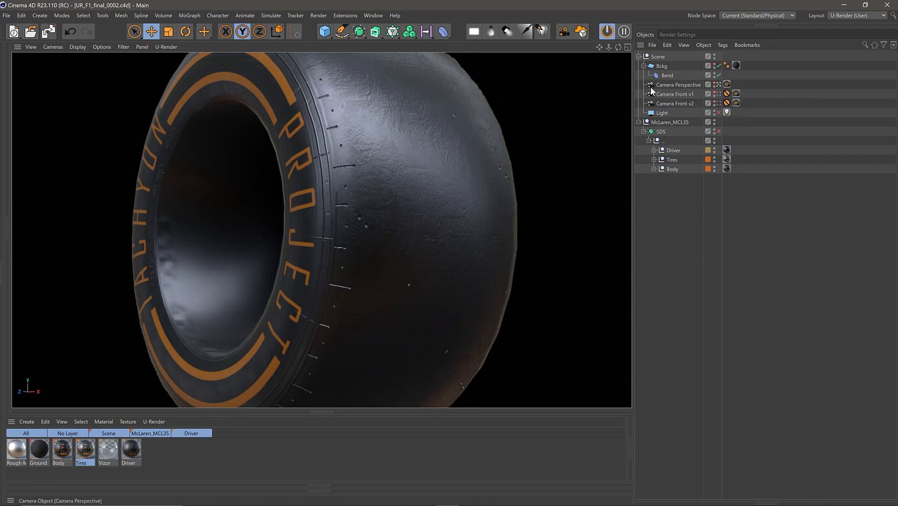
Open the Driver material's attributes from its object tag, fold them away and check the render settings before returning to the object list
double_click(727, 149)
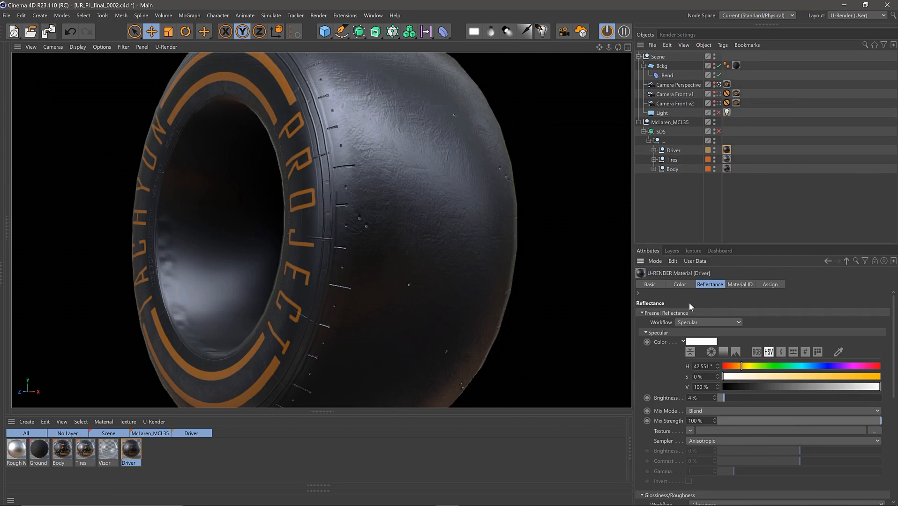
middle_click(675, 250)
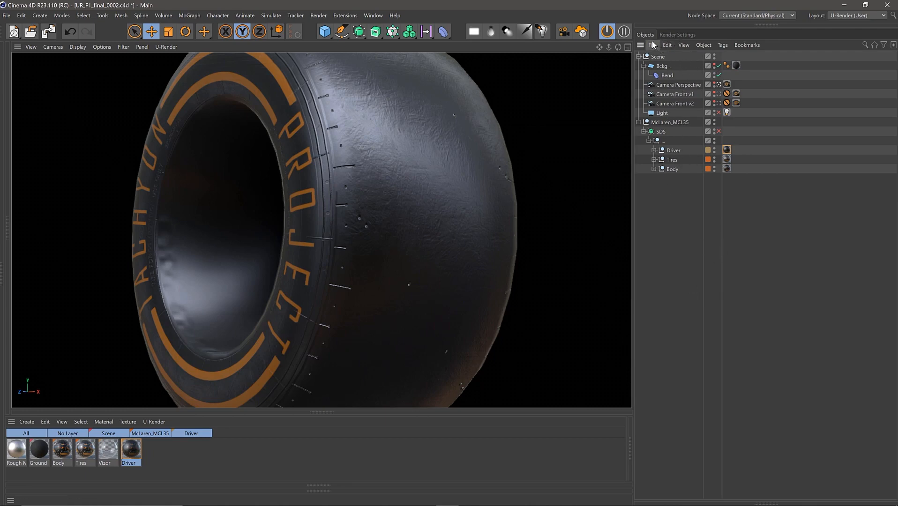
click(675, 36)
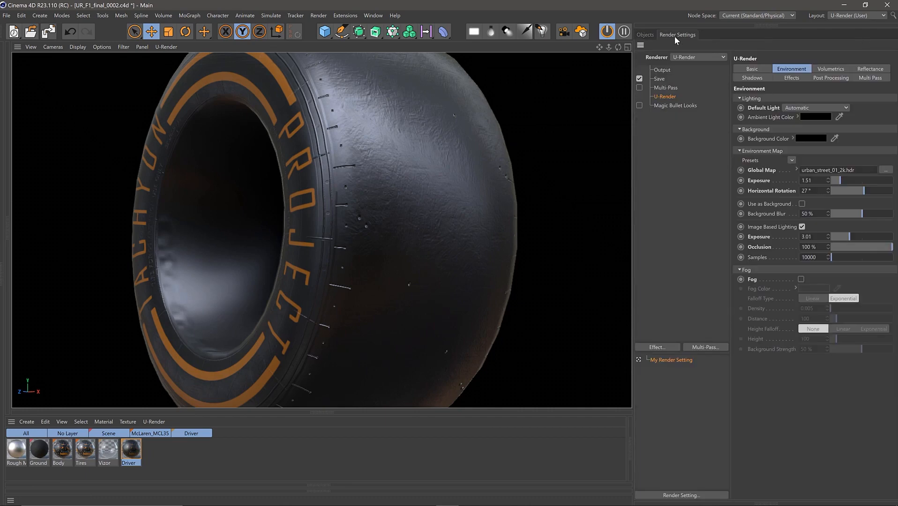
click(646, 36)
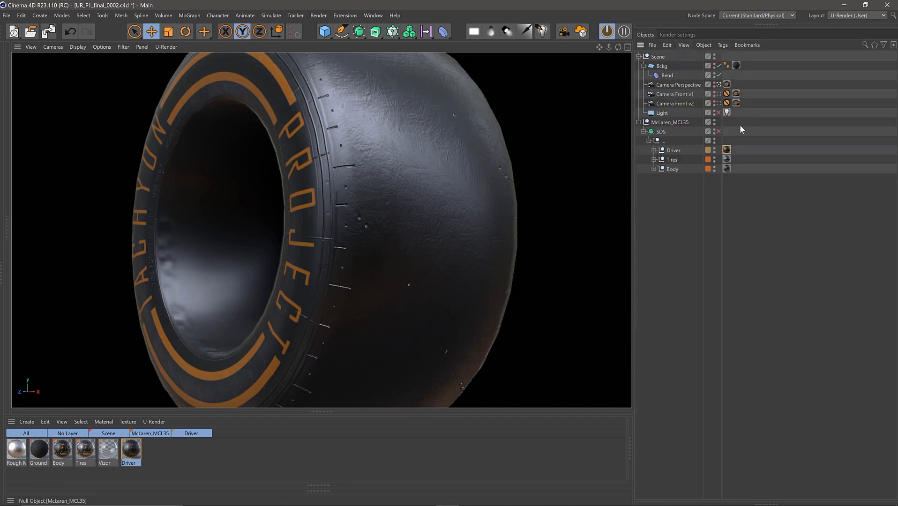
Open the Tires material from its object tag in a maximized Attribute Manager and set its glossiness to 66%
double_click(728, 161)
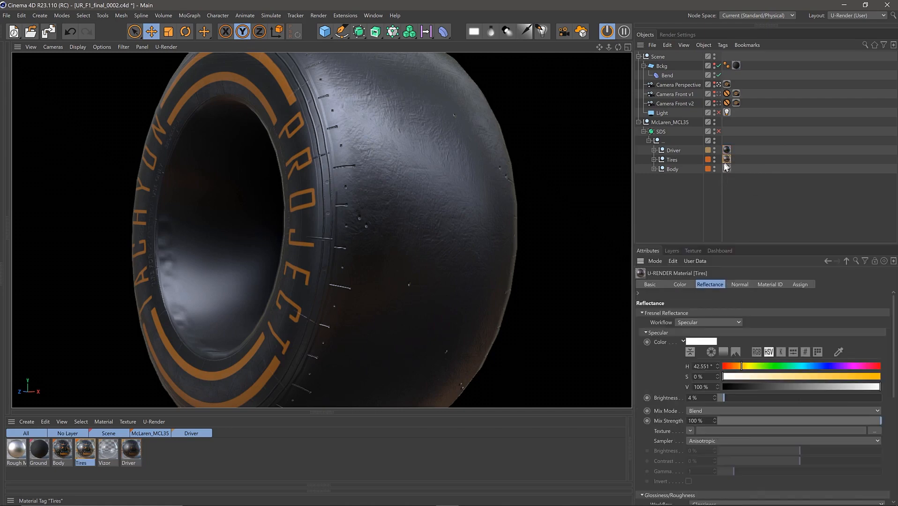
alt+click(640, 261)
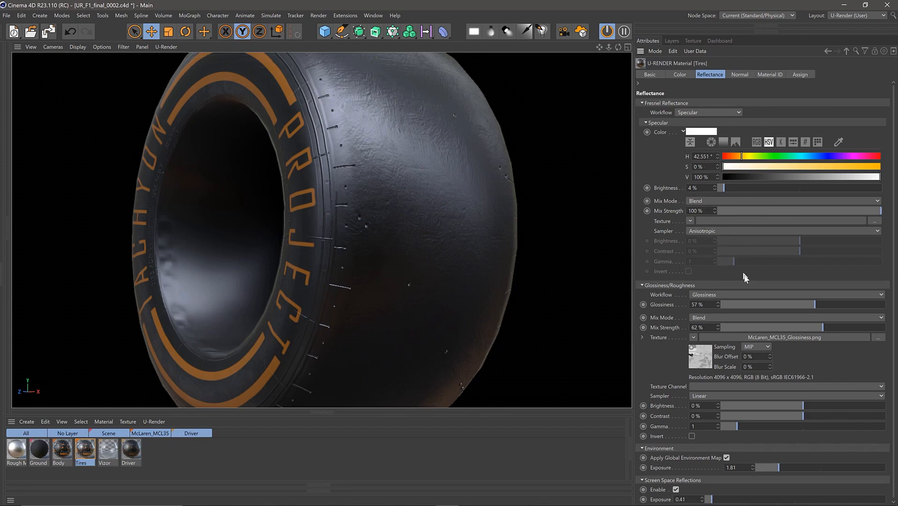
mouse_move(816, 306)
mouse_down()
mouse_move(774, 309)
mouse_move(829, 309)
mouse_up()
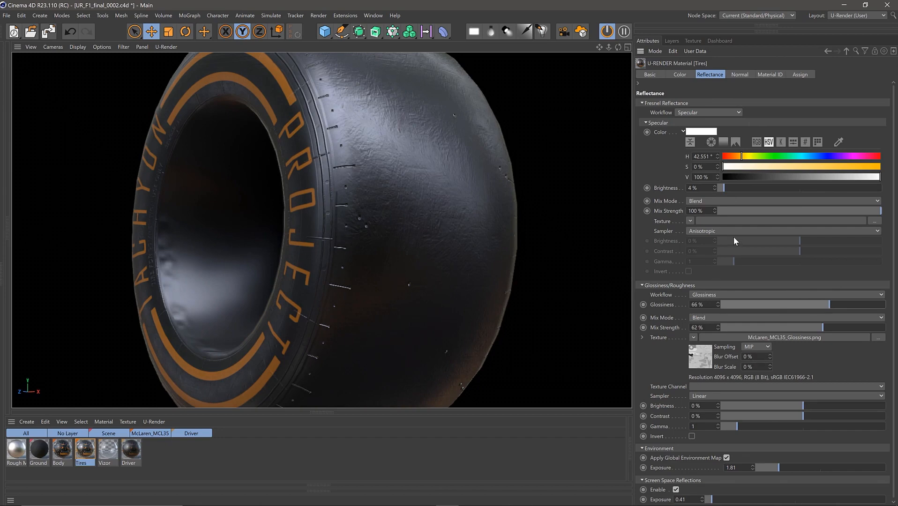
Look through the Tires material's Basic, Color, Normal and Material ID attributes and return to Reflectance
click(648, 77)
click(679, 77)
click(710, 75)
click(744, 77)
click(770, 76)
click(716, 76)
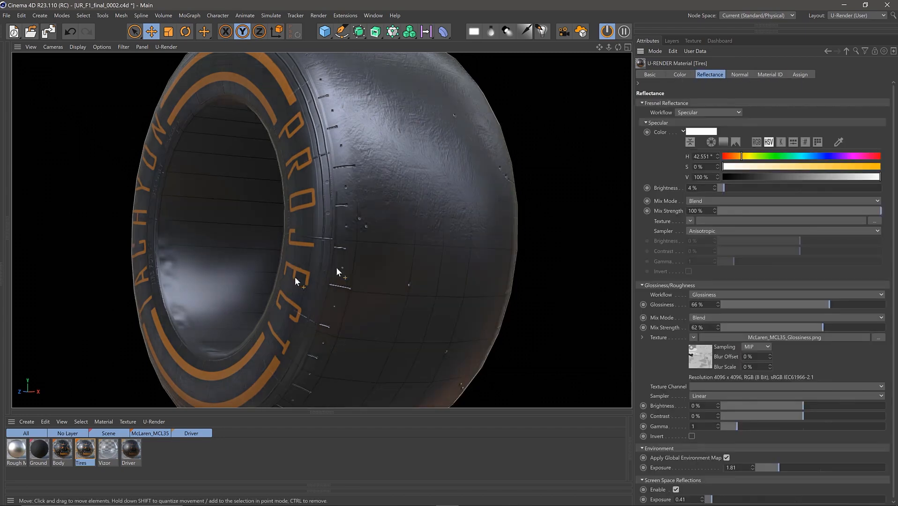
Open the Tires material in the Material Editor and fold the editor away again
double_click(85, 450)
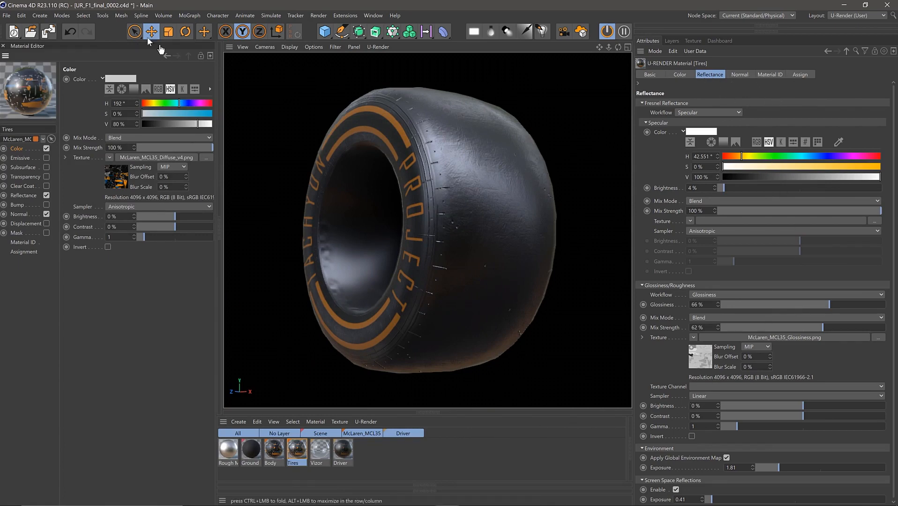
ctrl+click(113, 46)
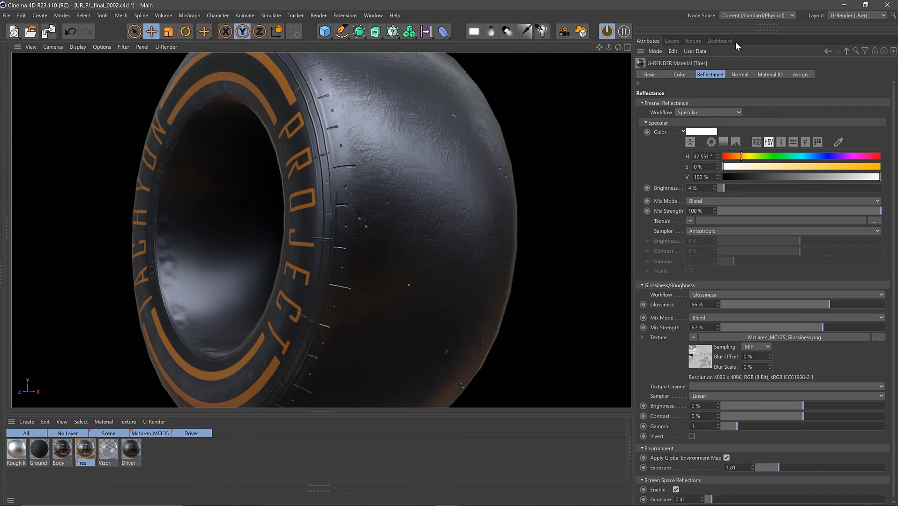
Set the environment map's horizontal rotation to 91° in the render settings and the Tires material's specular brightness to 5%
click(745, 32)
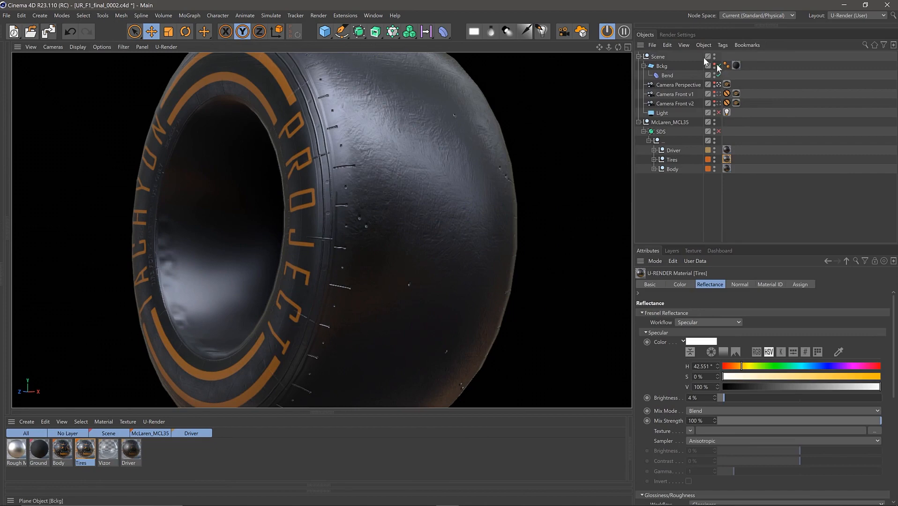
click(681, 35)
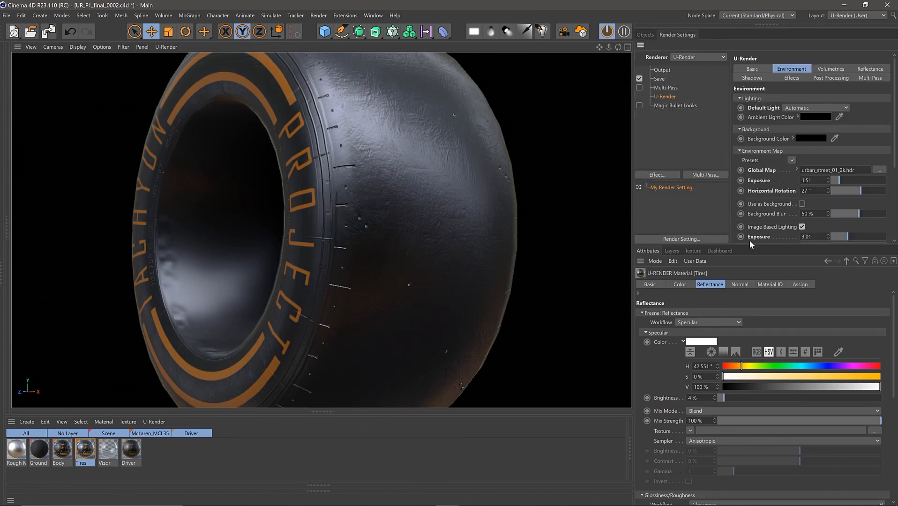
mouse_move(861, 191)
mouse_down()
mouse_move(847, 193)
mouse_move(866, 193)
mouse_up()
alt+right_drag(315, 230, 272, 246)
mouse_move(720, 398)
mouse_down()
mouse_move(802, 398)
mouse_move(724, 399)
mouse_up()
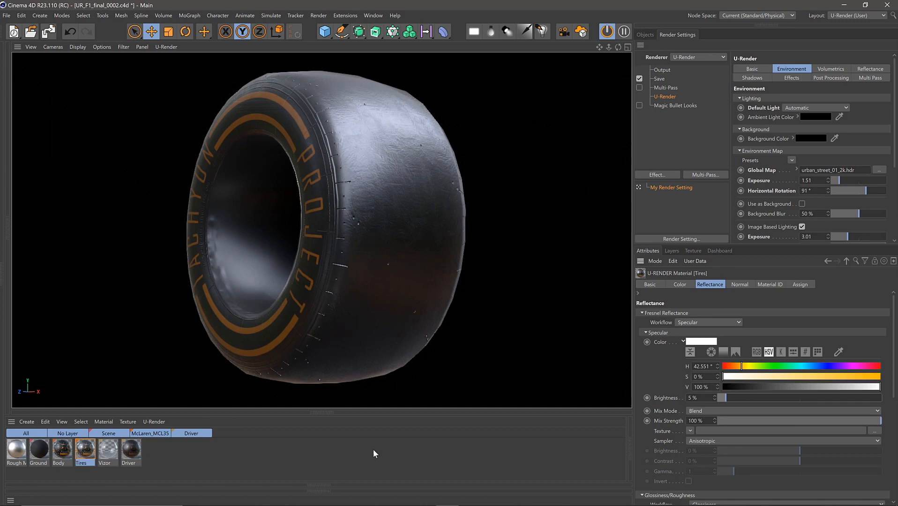
Review the Driver, Vizor and Tires material attributes, then open Tires in the Material Editor and fold the editor away
click(132, 450)
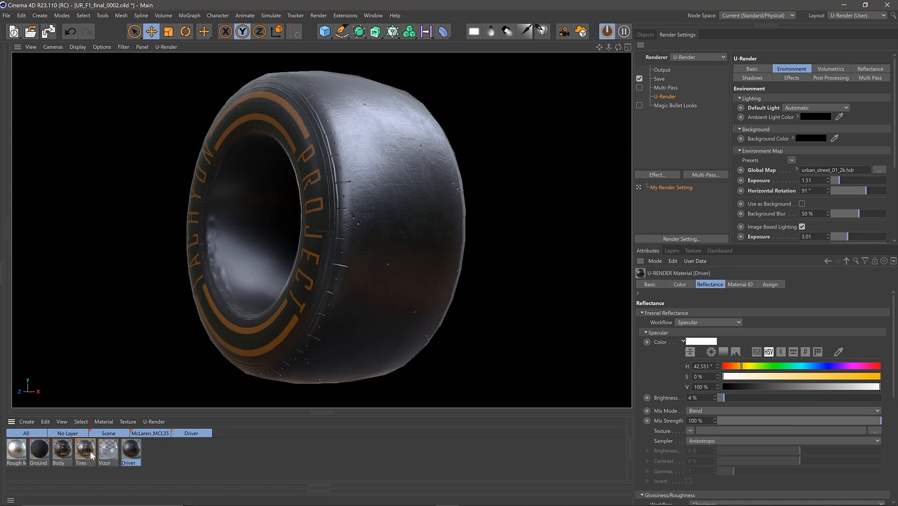
click(107, 450)
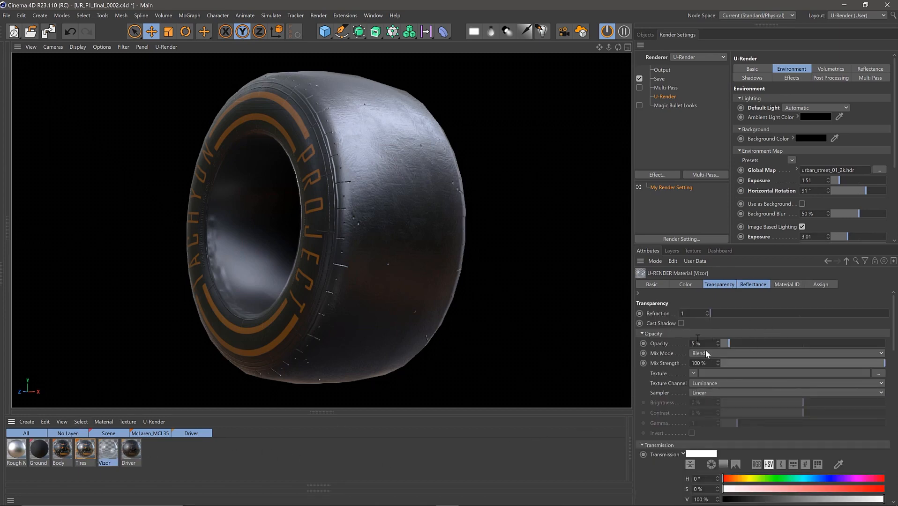
click(83, 452)
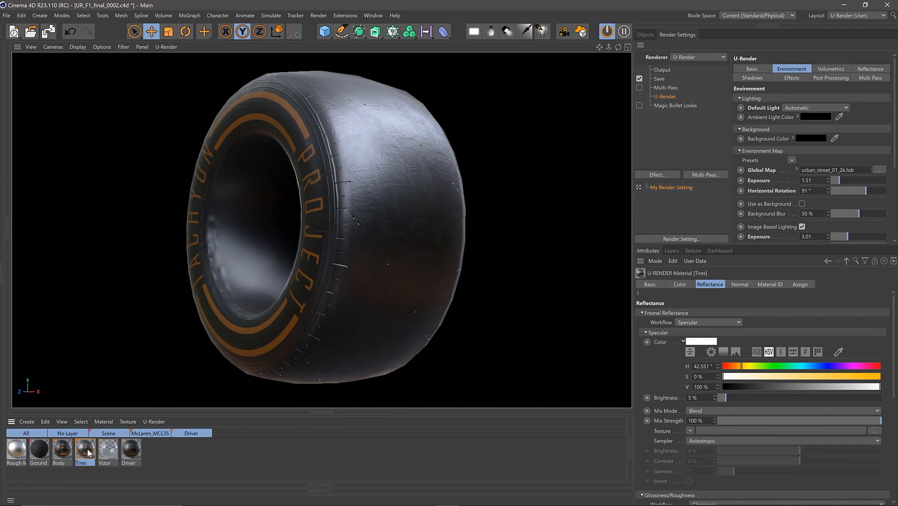
double_click(86, 450)
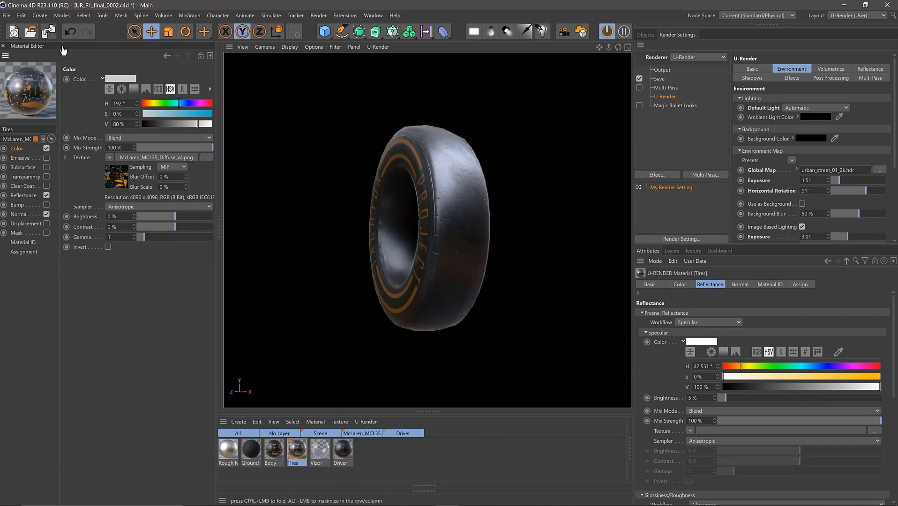
middle_click(62, 46)
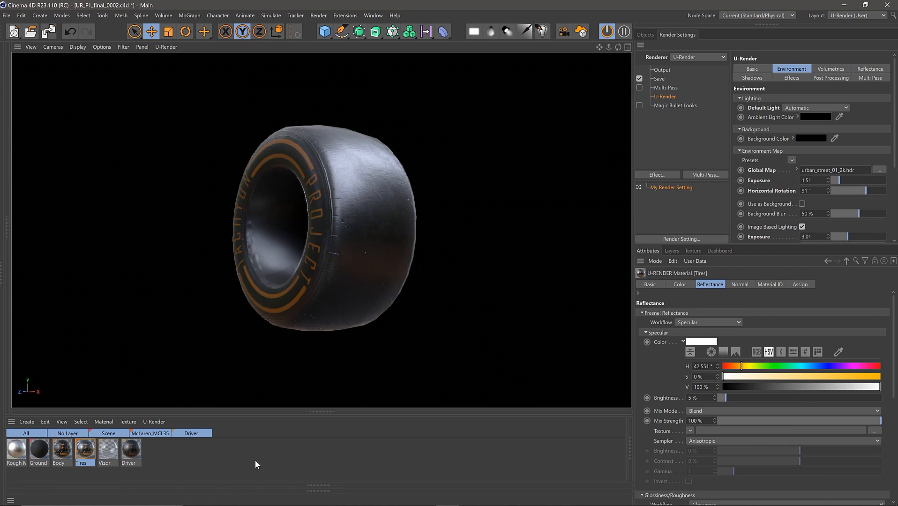
Bring up the object list, open the Driver material's attributes from its object tag and fold the Attribute Manager away
click(646, 35)
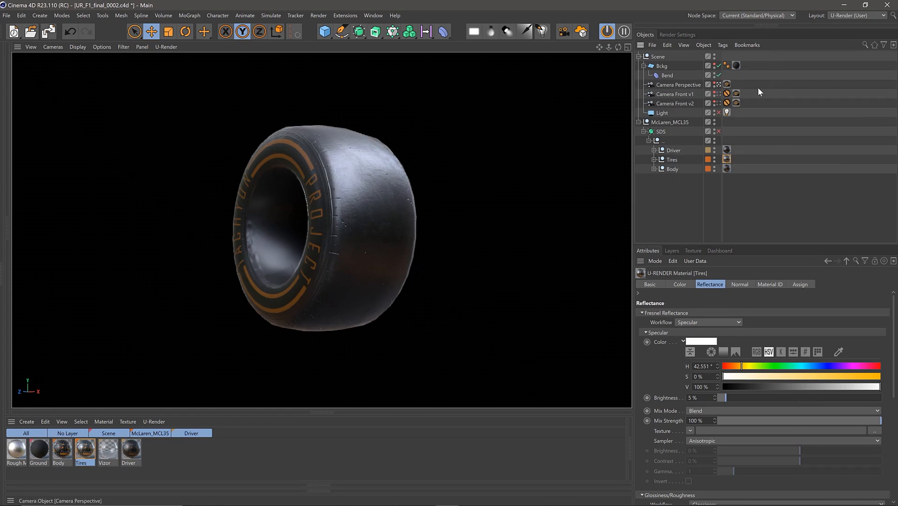
click(728, 152)
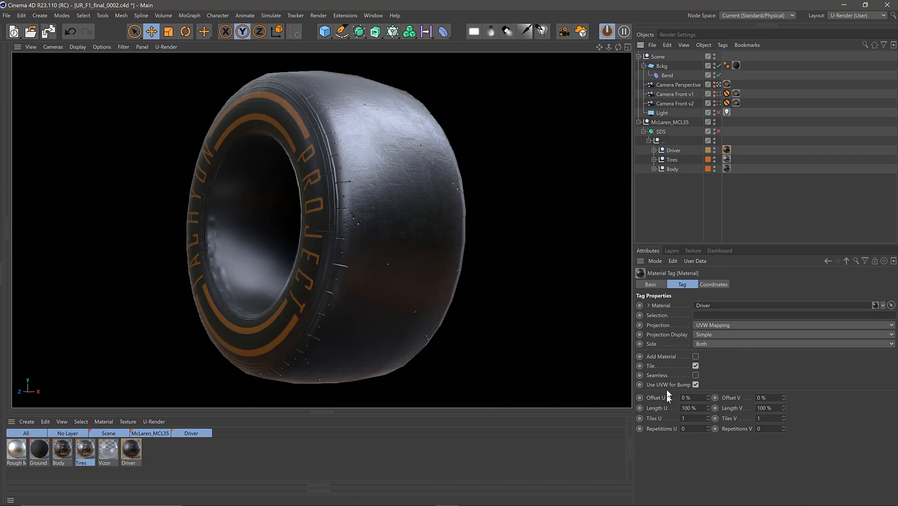
double_click(726, 151)
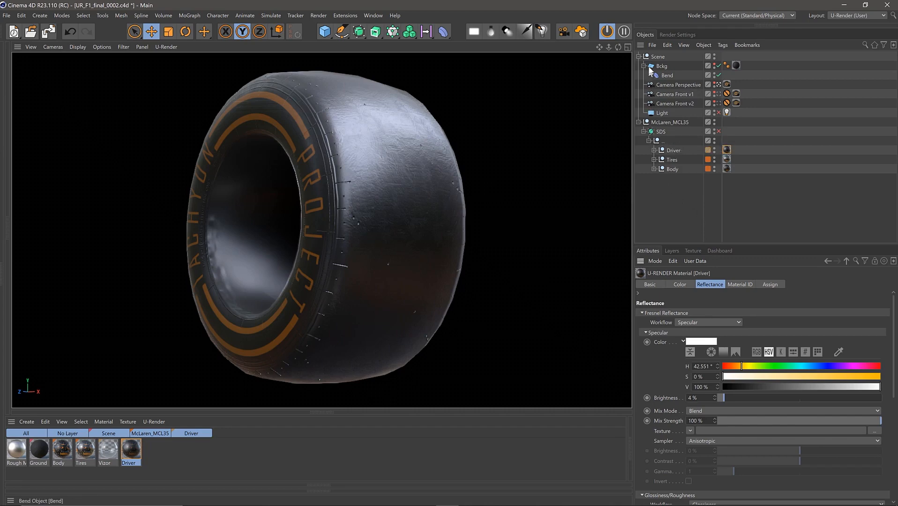
middle_click(639, 46)
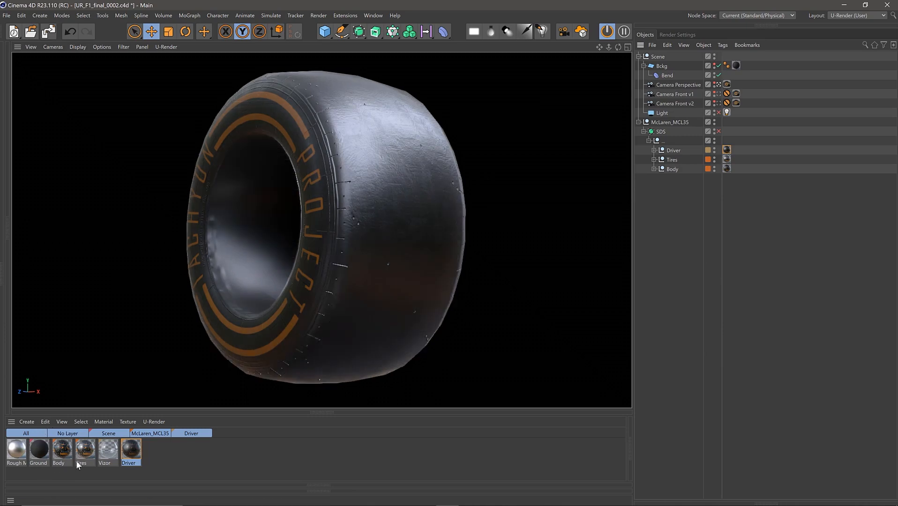
Open the Ground material in the Material Editor, then show Camera Perspective's object attributes and fold them away
double_click(38, 449)
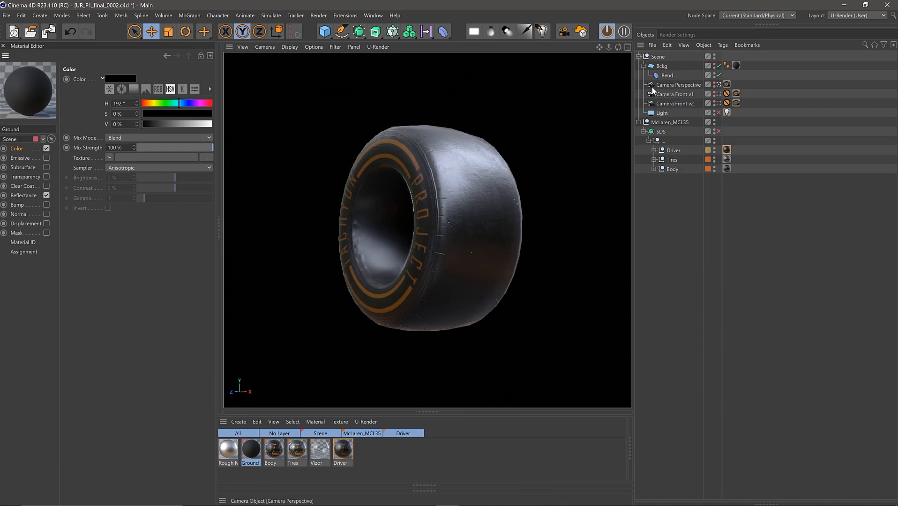
double_click(678, 86)
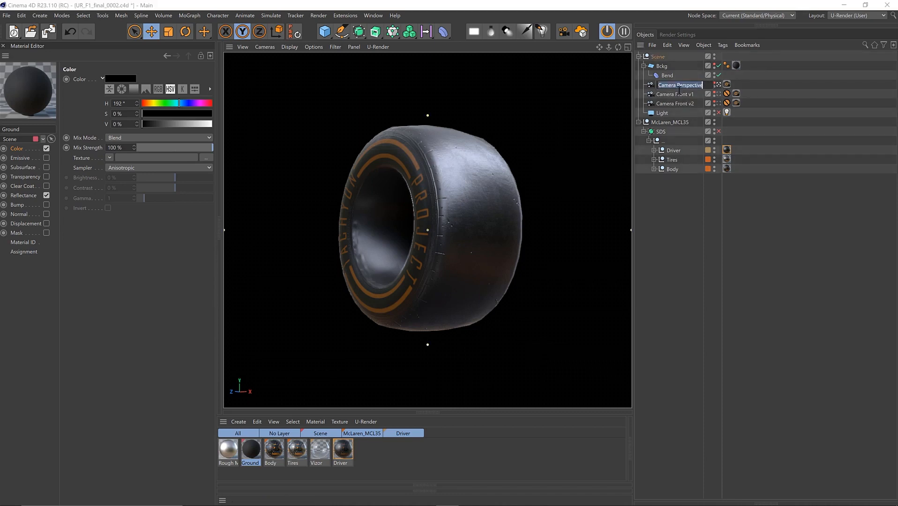
key(Return)
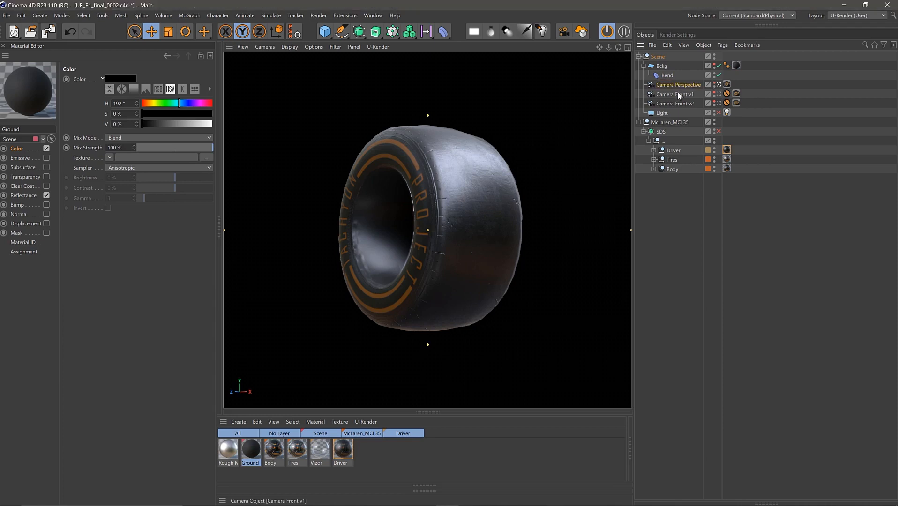
click(649, 85)
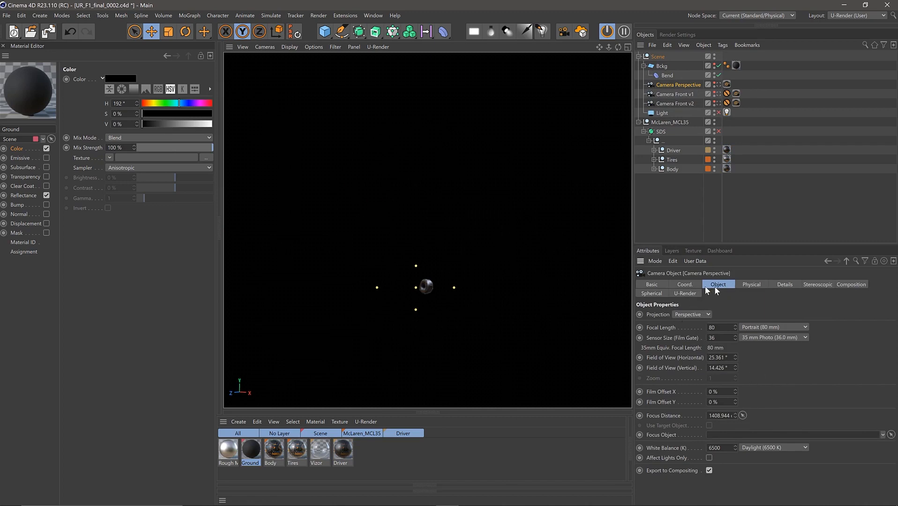
ctrl+click(640, 263)
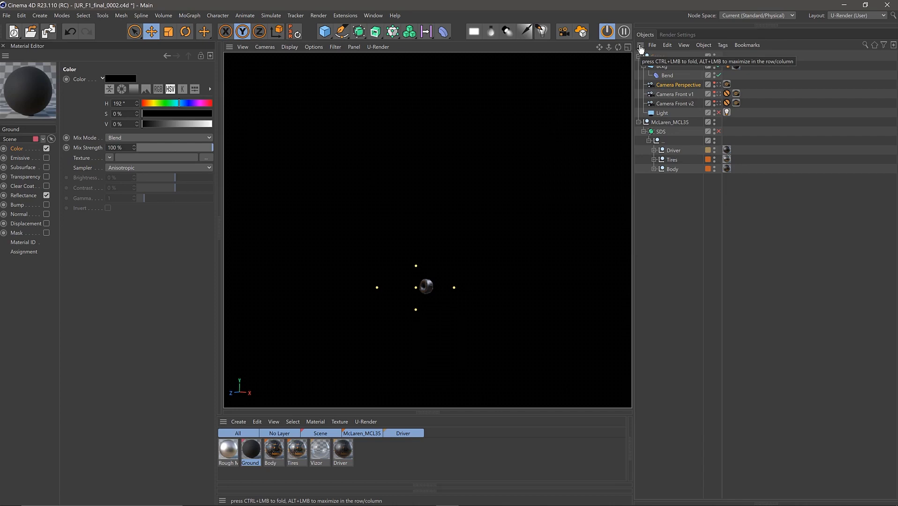
Show the Light's attributes, then select the front tire in the viewport and frame it
click(652, 114)
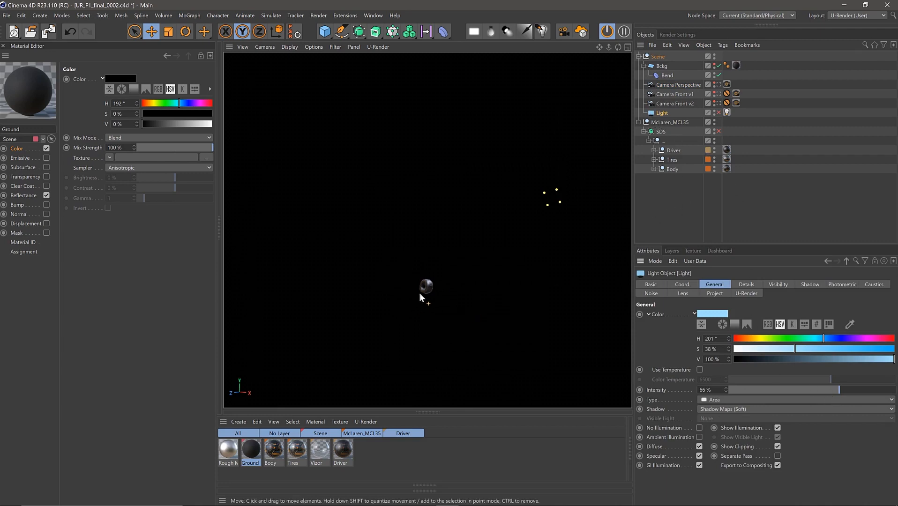
alt+right_drag(419, 294, 522, 271)
alt+right_drag(468, 255, 498, 247)
click(454, 269)
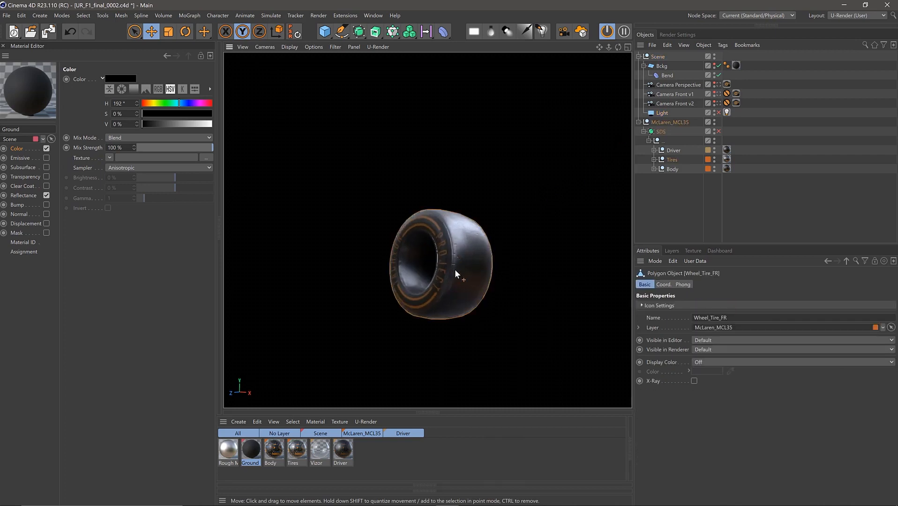
key(s)
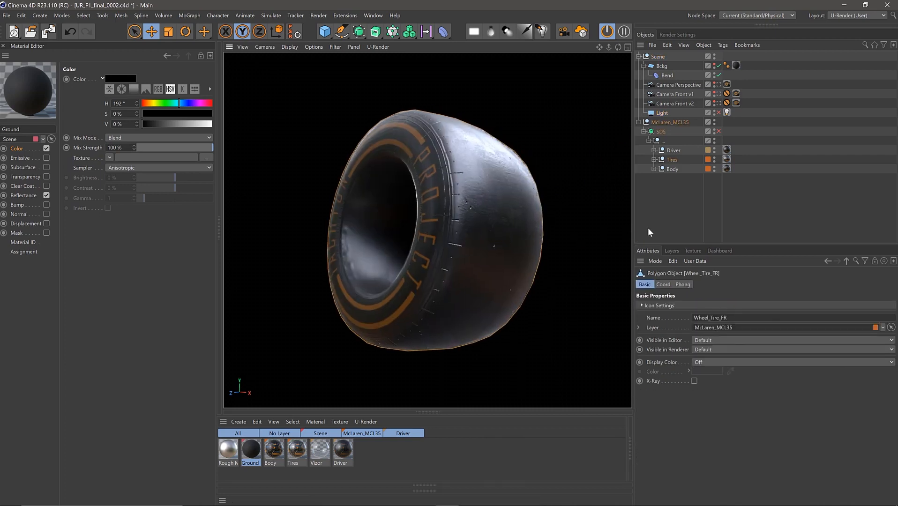
Compare the views and object attributes of Camera Perspective, Camera Front v1 and Camera Front v2
click(650, 87)
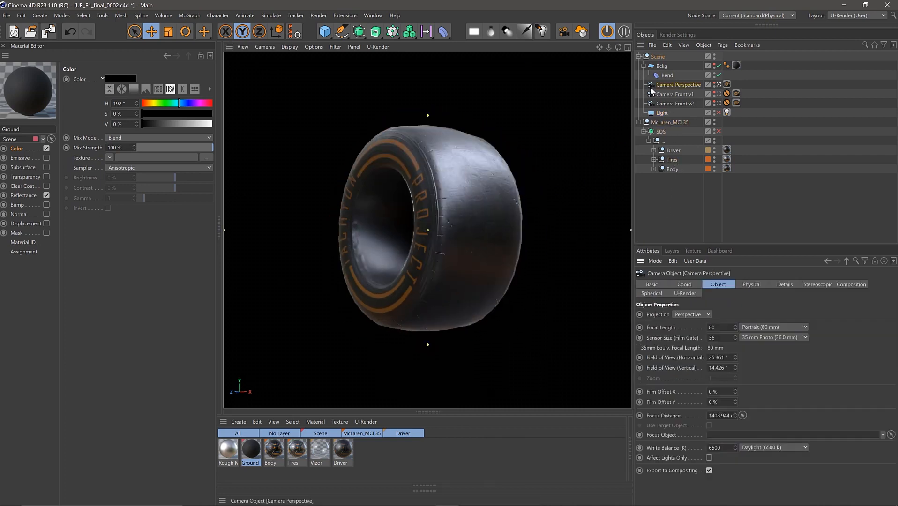
click(649, 94)
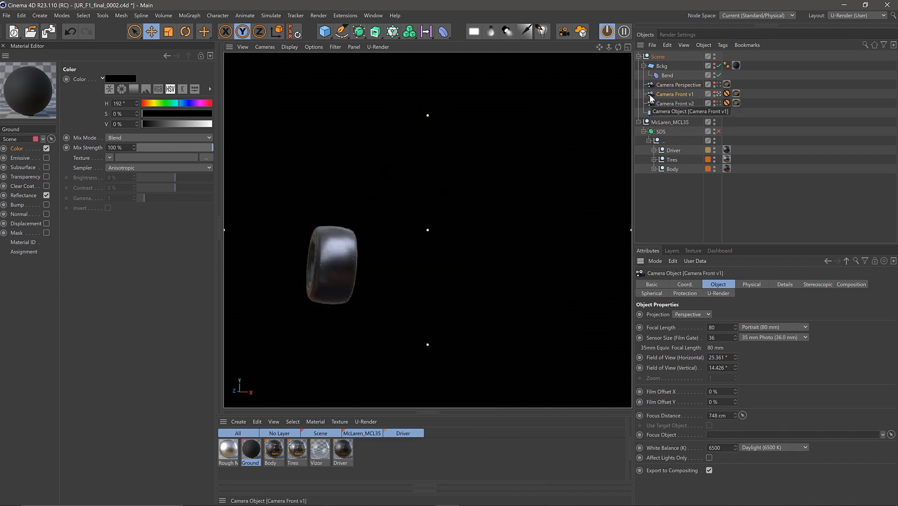
click(719, 86)
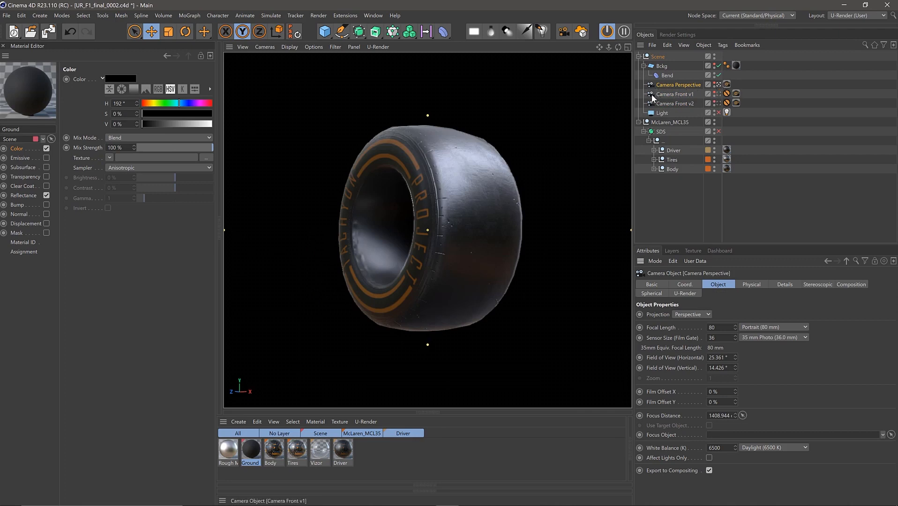
click(653, 96)
click(652, 106)
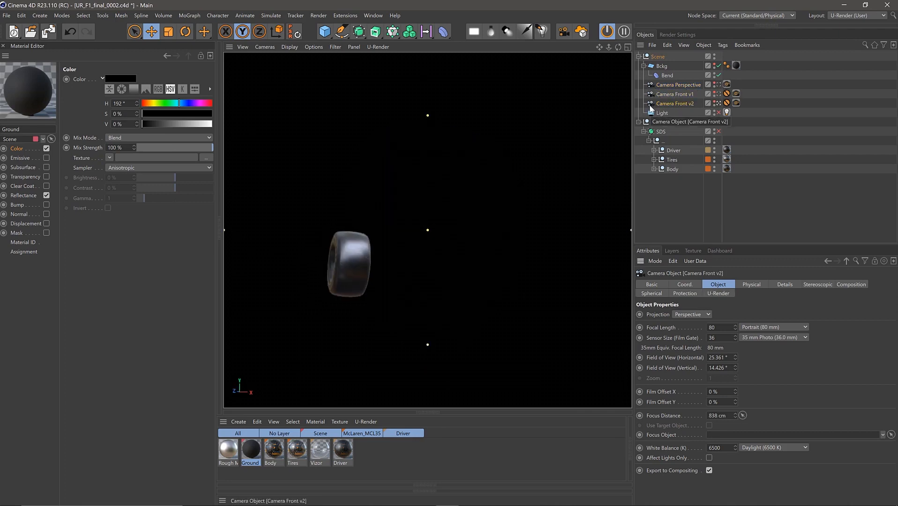
click(651, 95)
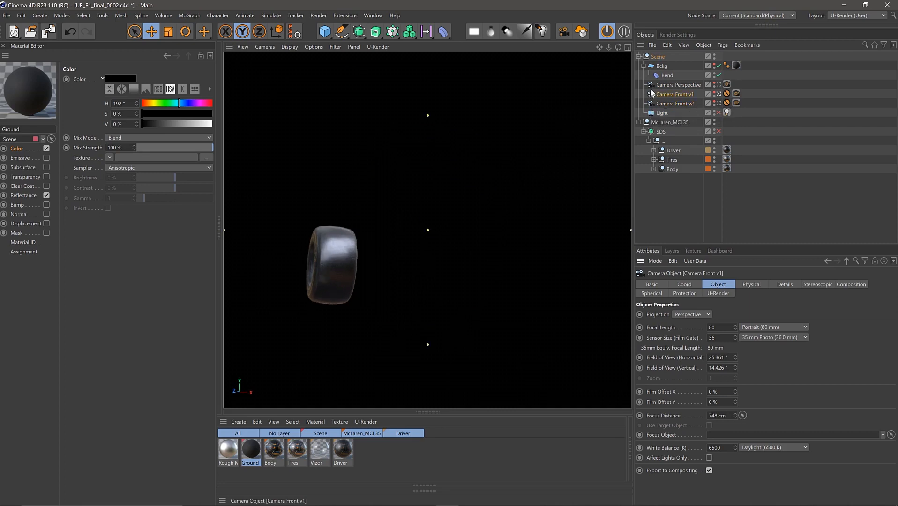
click(651, 85)
click(651, 103)
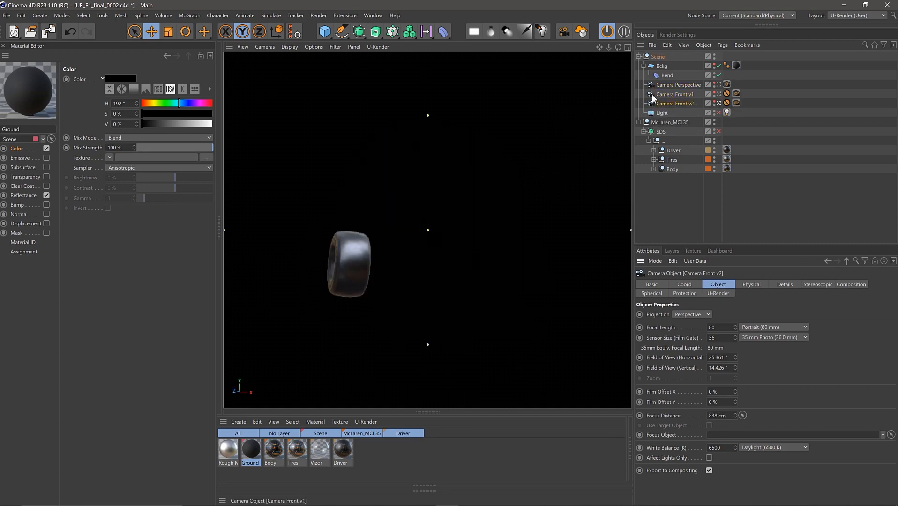
Show the background's Bend deformer attributes, fold the Attribute Manager away and select the tire in the viewport
click(656, 75)
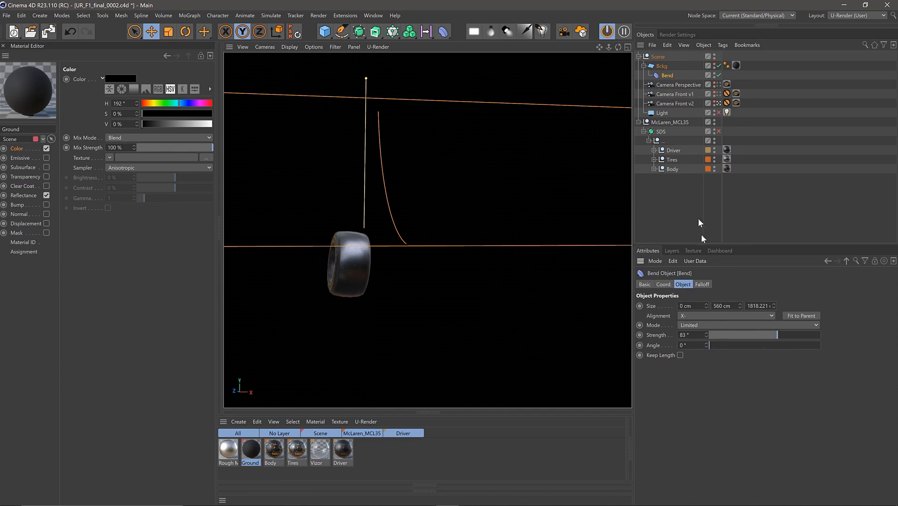
ctrl+click(640, 267)
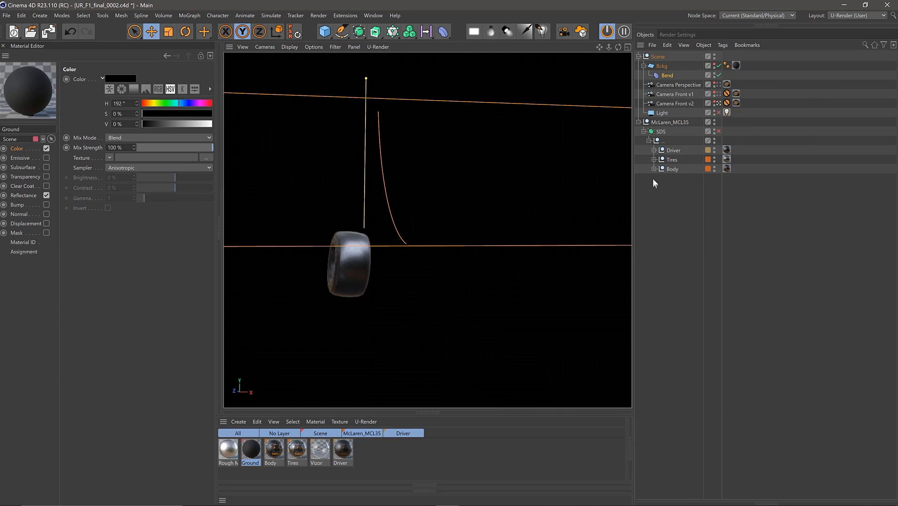
click(342, 257)
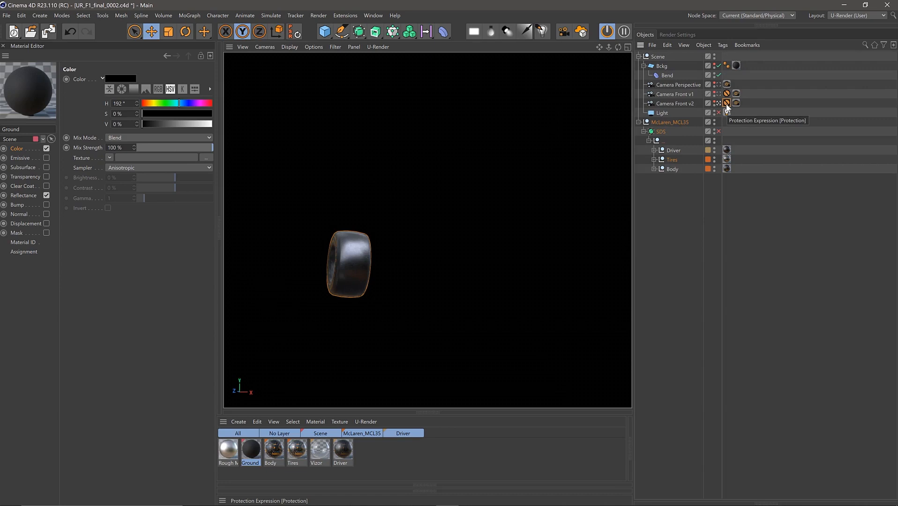
Make Camera Perspective the active view, select it and bring the tire slightly closer
click(718, 85)
click(677, 85)
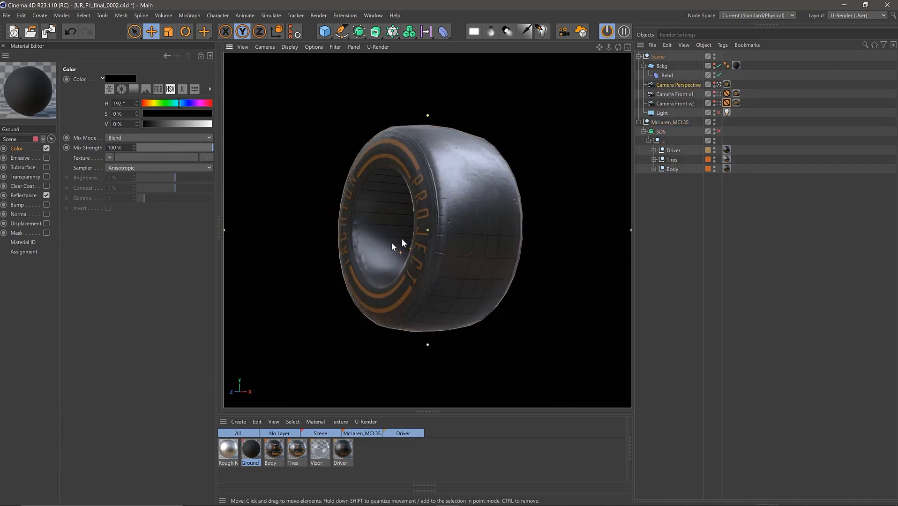
alt+right_drag(462, 225, 476, 224)
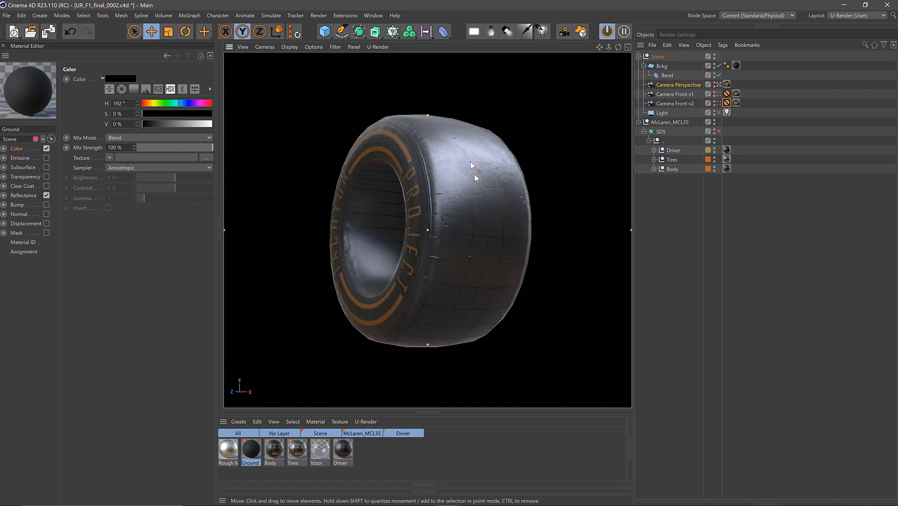
Unfold the hidden palette beneath the viewport and switch off the first active display filter in its filter group
click(431, 409)
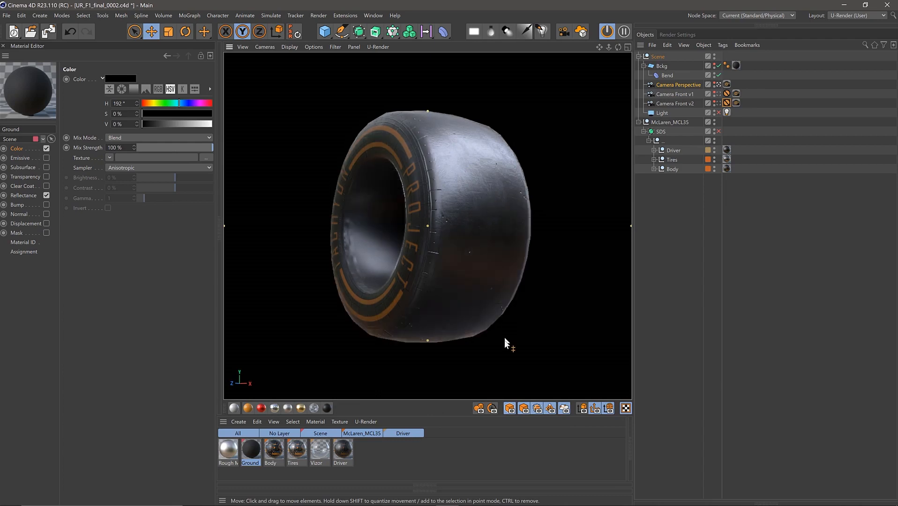
click(509, 406)
alt+drag(458, 213, 468, 217)
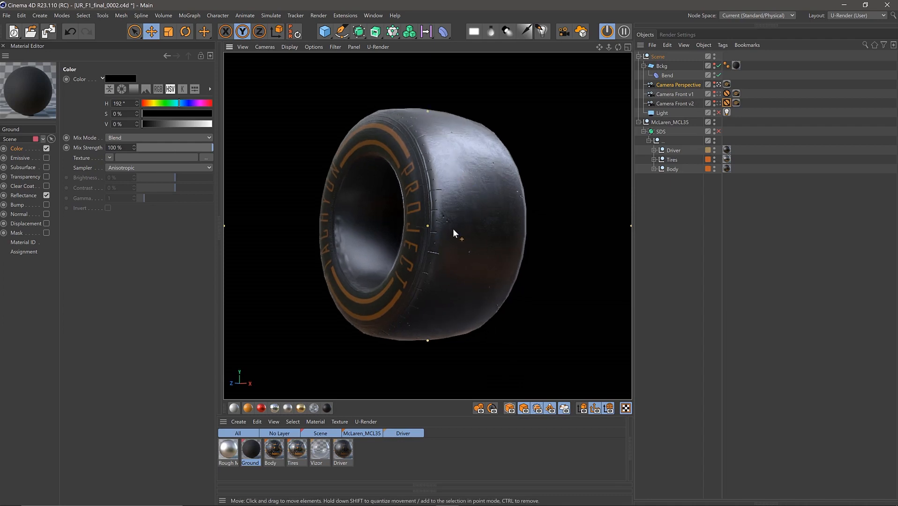
Deselect the tire and inspect the U-Render tags of the front cameras and the light, ending with Camera Perspective's tag
click(538, 121)
alt+drag(480, 202, 479, 196)
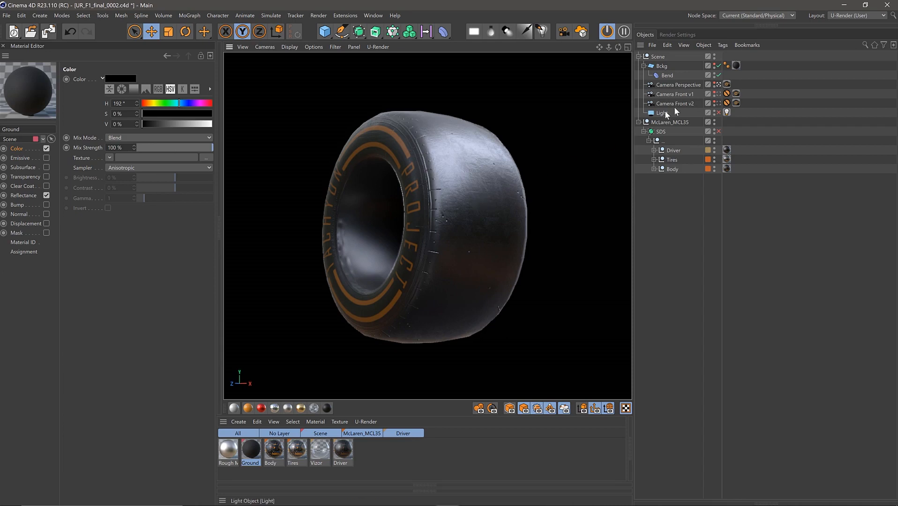
click(738, 92)
click(738, 104)
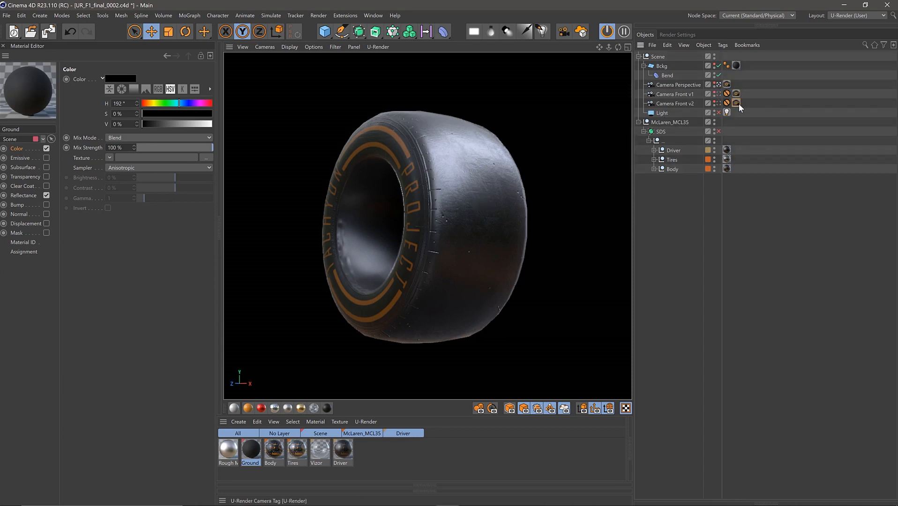
click(727, 113)
click(727, 84)
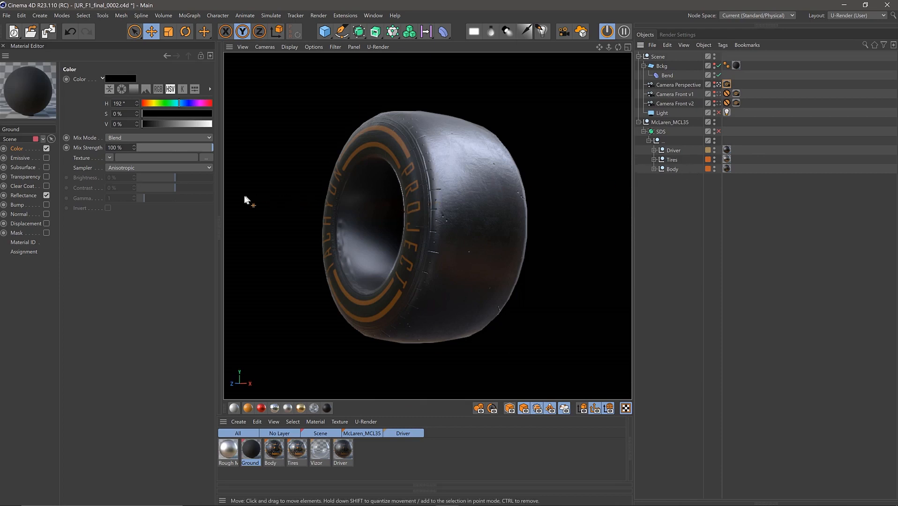
Unfold the hidden mode palette to disable viewport solo mode, and fold the Material Editor away
click(222, 201)
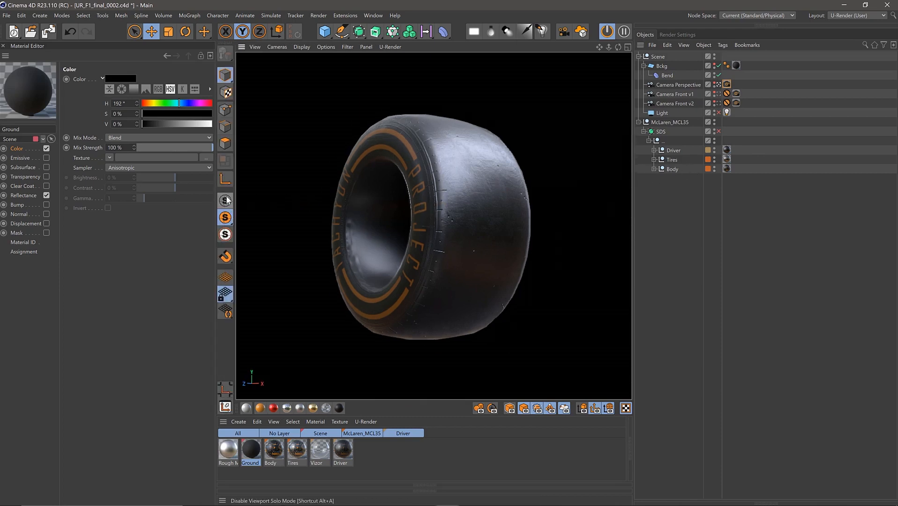
click(225, 201)
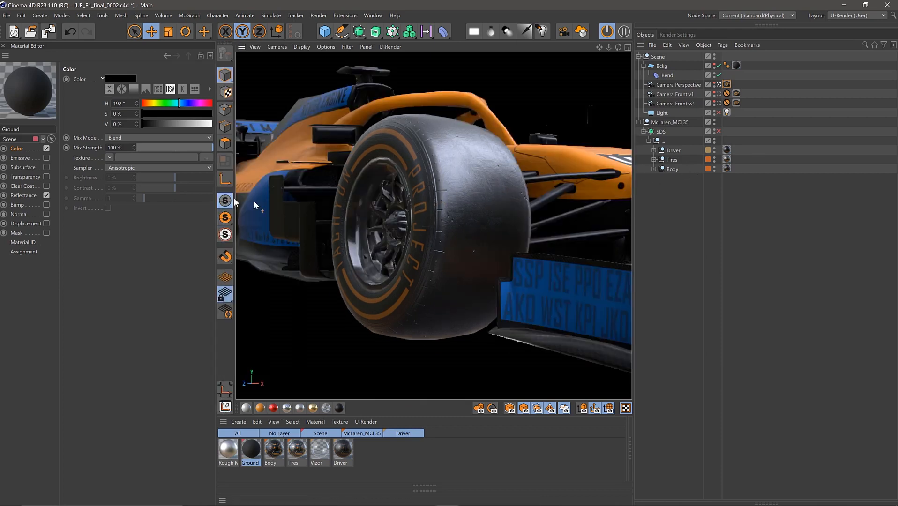
ctrl+click(113, 47)
Frame the whole car in a front three-quarter view and make the Bckg object visible in the viewport
scroll(267, 162, down, 4)
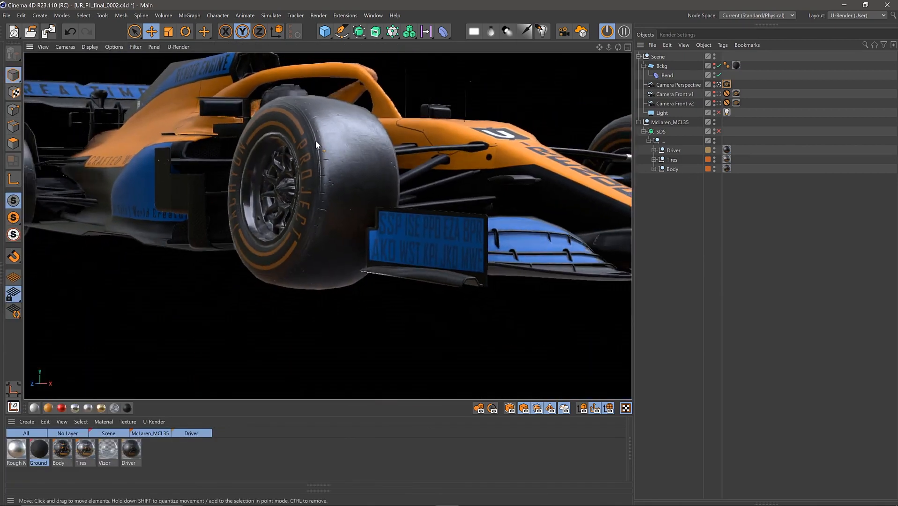
alt+drag(302, 146, 590, 140)
scroll(354, 143, down, 5)
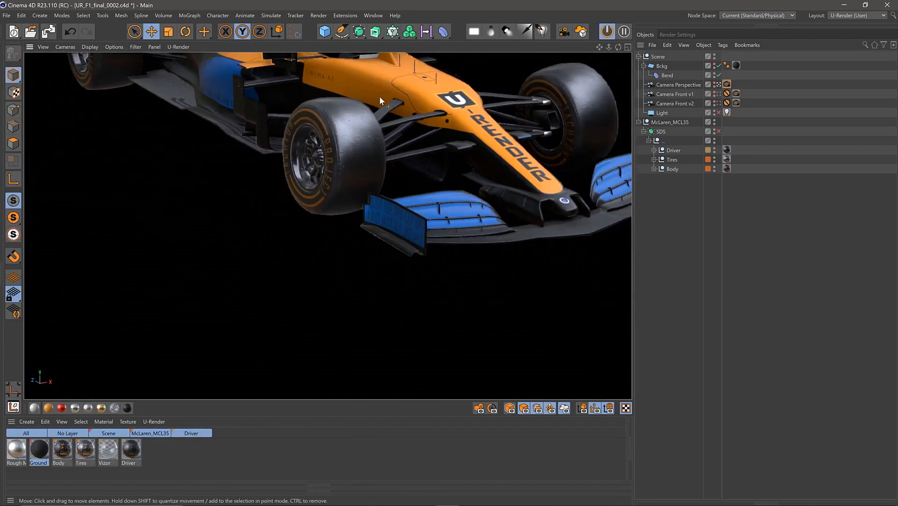
alt+middle_drag(363, 115, 373, 195)
alt+drag(373, 192, 383, 159)
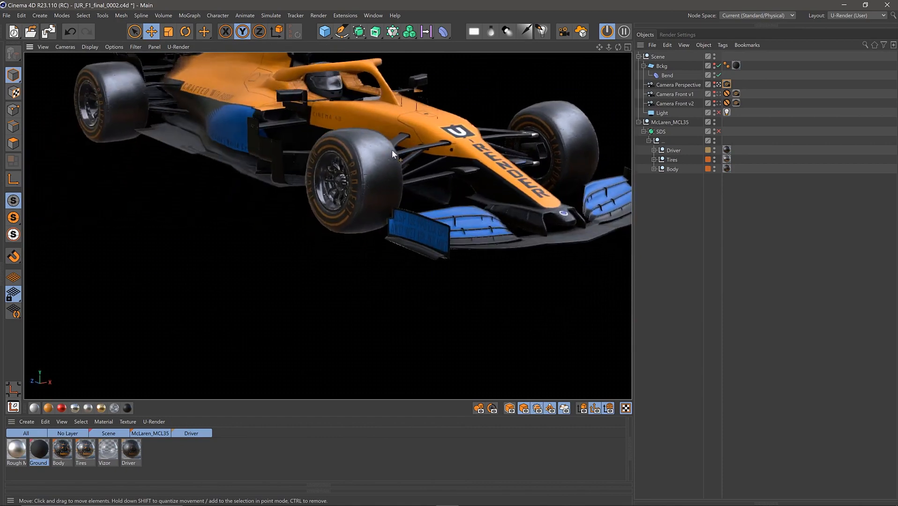
alt+middle_drag(384, 160, 364, 205)
scroll(365, 205, down, 2)
alt+drag(365, 205, 371, 181)
alt+middle_drag(371, 182, 360, 193)
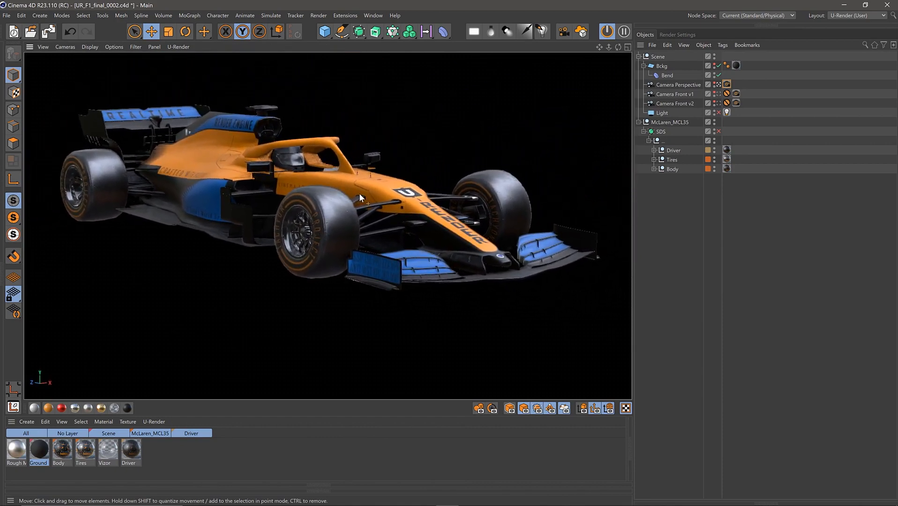
alt+drag(359, 193, 388, 197)
click(713, 64)
mouse_move(296, 193)
alt+mouse_down()
mouse_move(287, 194)
mouse_move(303, 188)
alt+mouse_up()
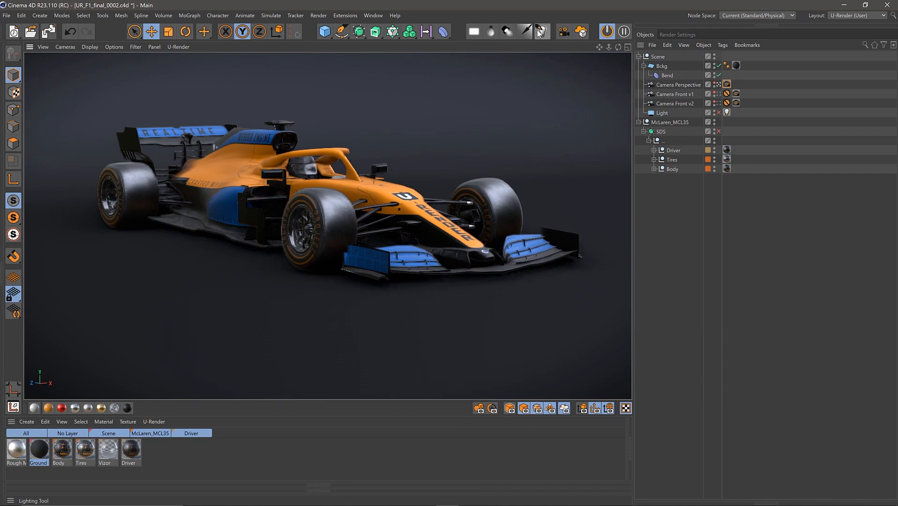
Add an area light with an attached U-Render Light tag and review the U-Render tags available for it
click(473, 35)
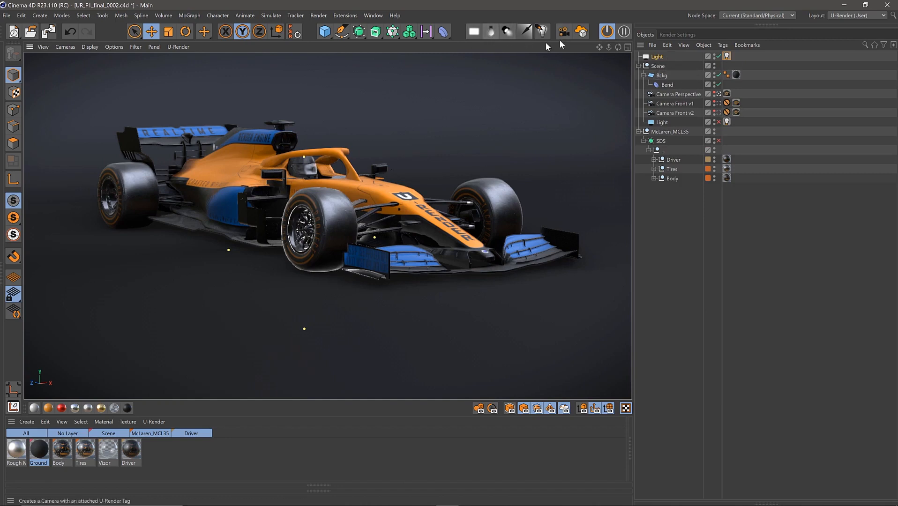
click(727, 56)
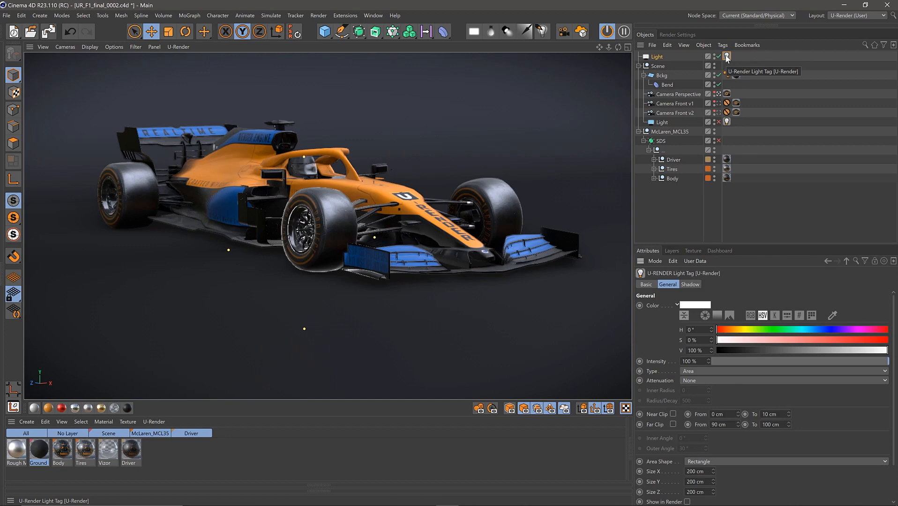
right_click(659, 57)
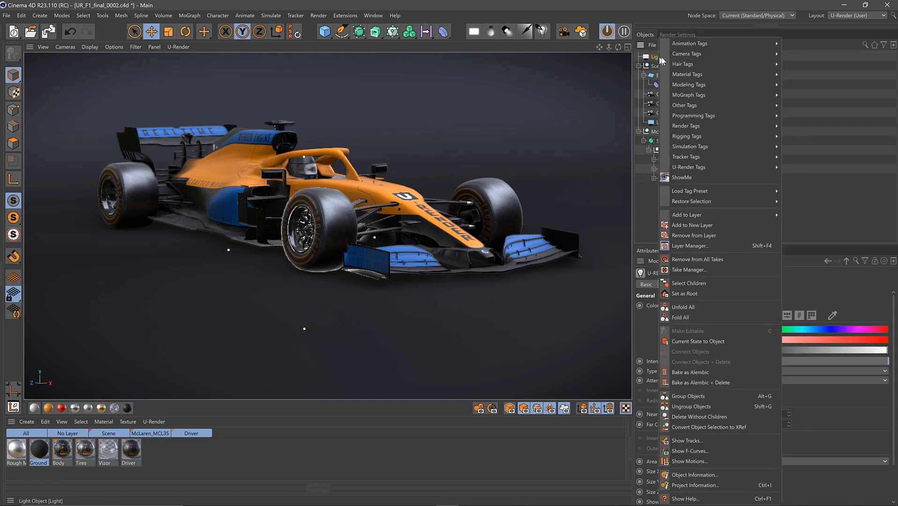
mouse_move(729, 167)
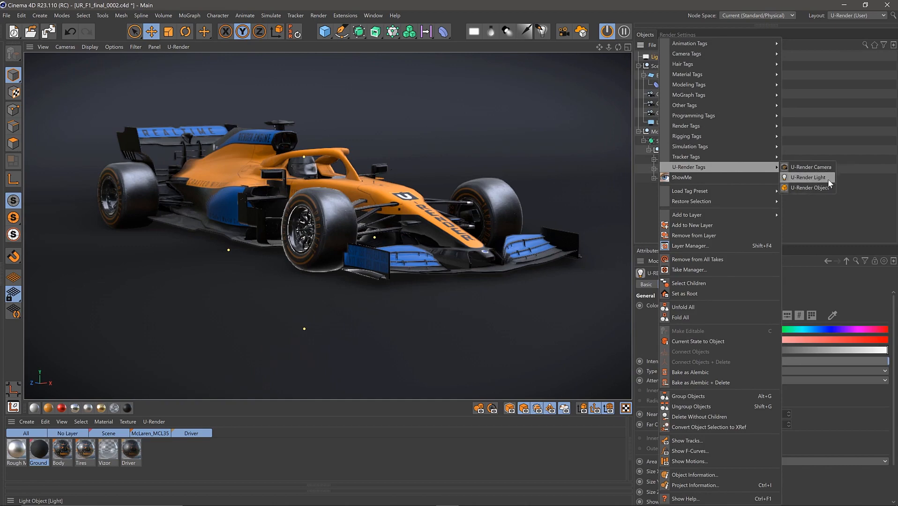
click(855, 186)
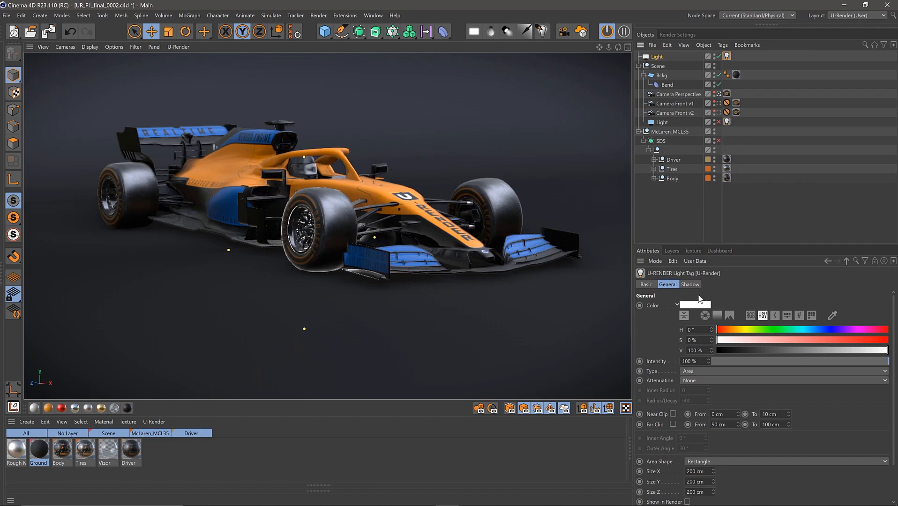
Compare Shadow Mode None with Soft Edges in the new light's U-Render tag, ending on Soft Edges
click(690, 285)
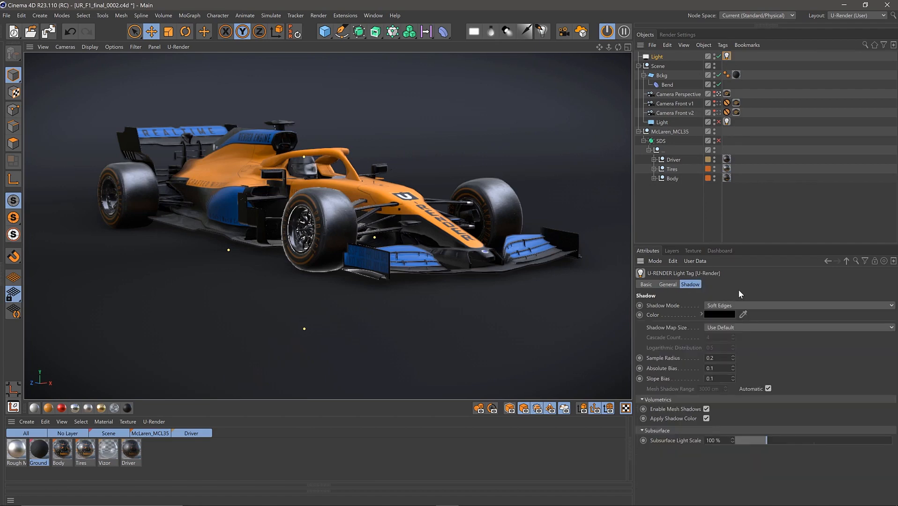
click(765, 303)
click(759, 311)
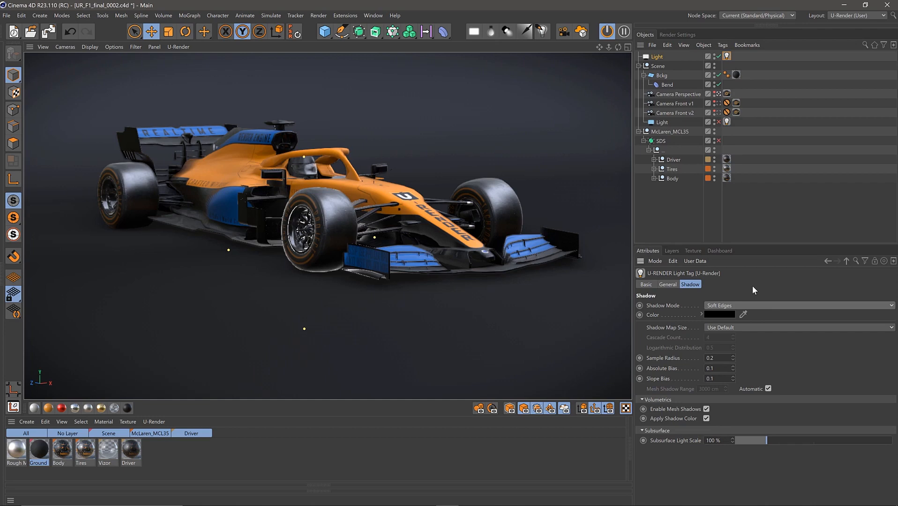
click(753, 305)
click(751, 336)
click(757, 305)
click(755, 316)
click(751, 304)
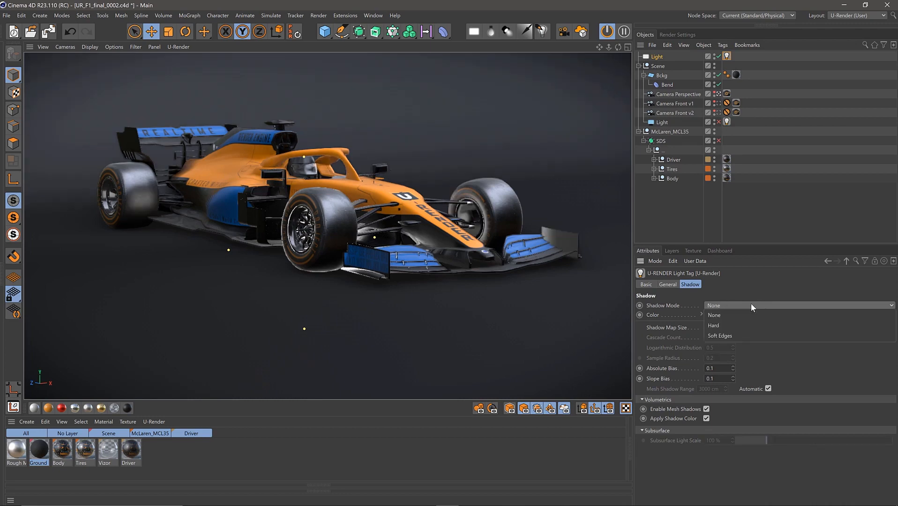
click(752, 333)
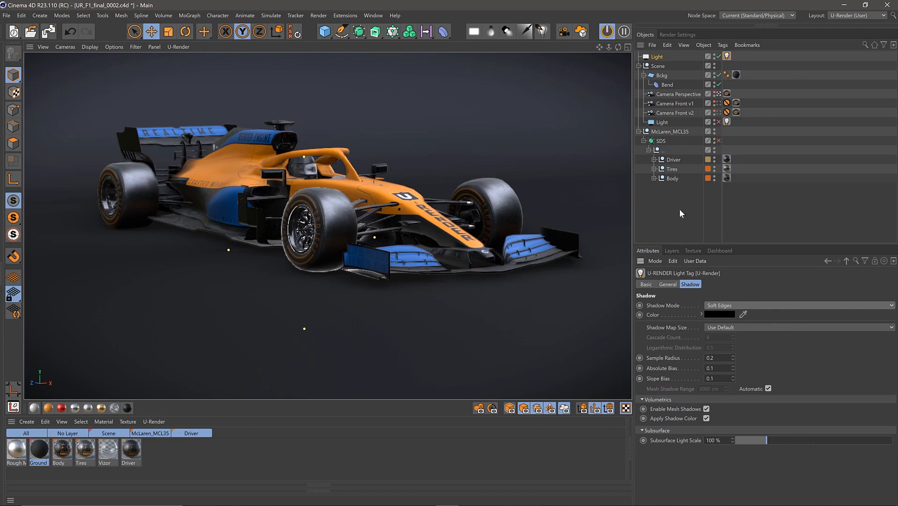
Activate the Lighting Tool and set its mode to Diffuse Placement
click(541, 33)
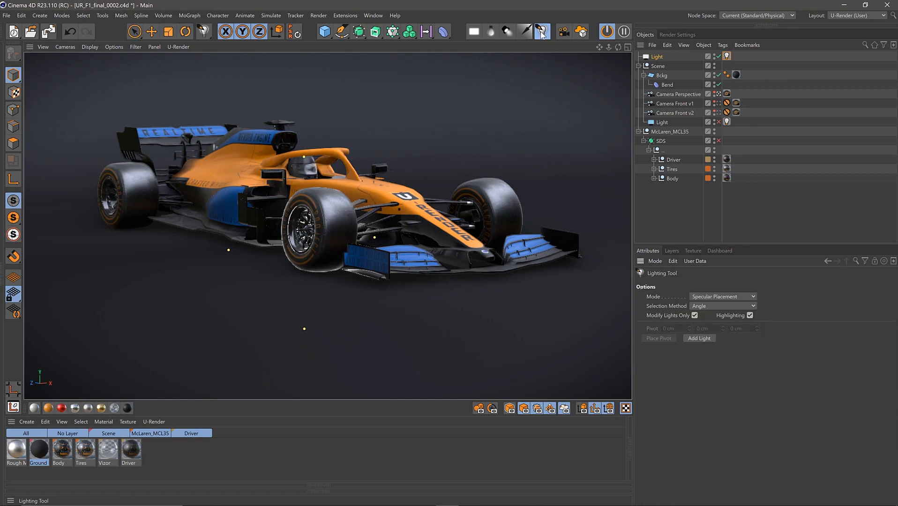
click(612, 31)
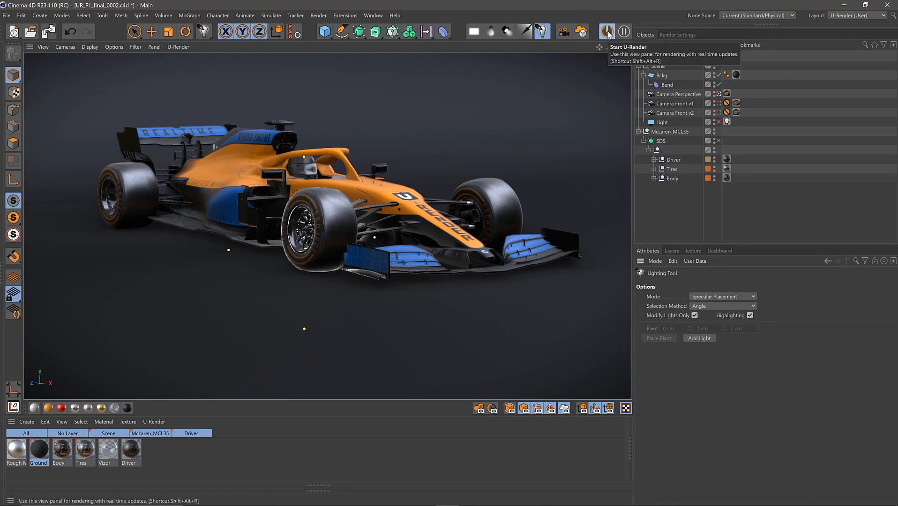
drag(322, 231, 411, 229)
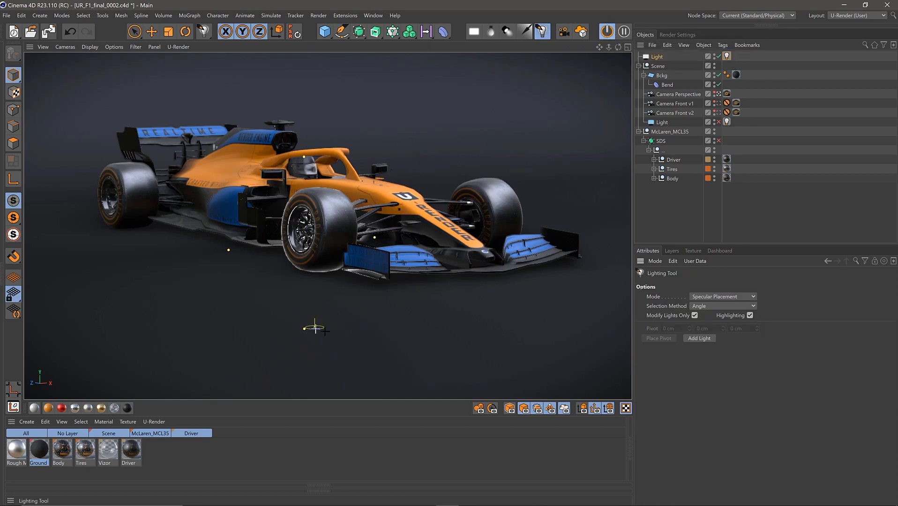
click(744, 297)
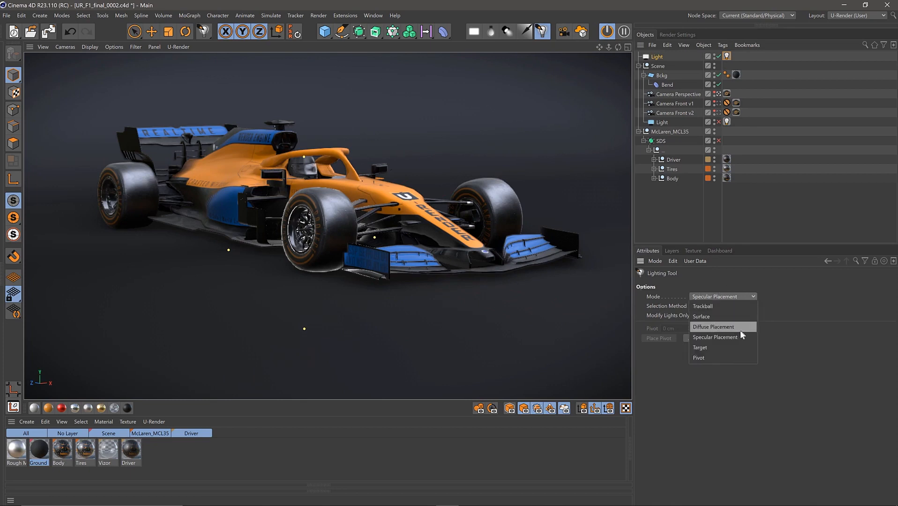
click(717, 327)
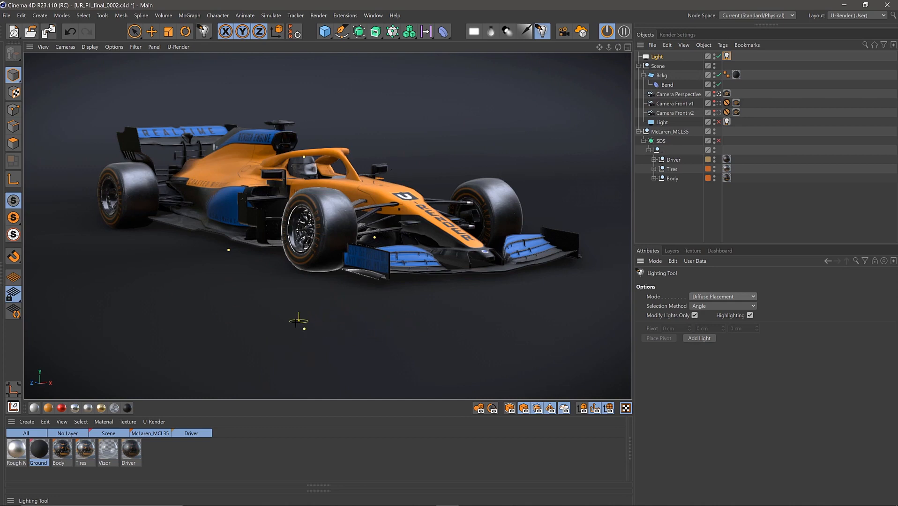
Reposition the new light by sweeping its target point over the ground and car, ending on the car's side above the blue panel
click(295, 322)
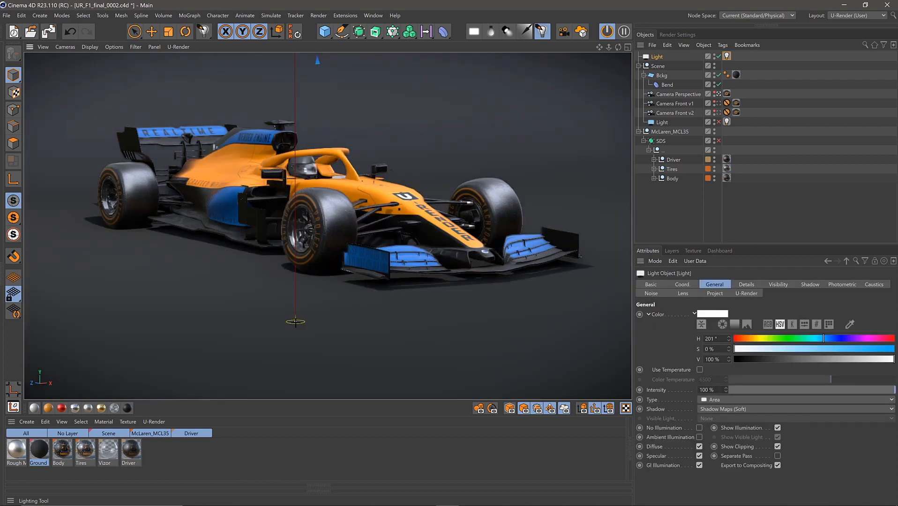
drag(295, 322, 221, 171)
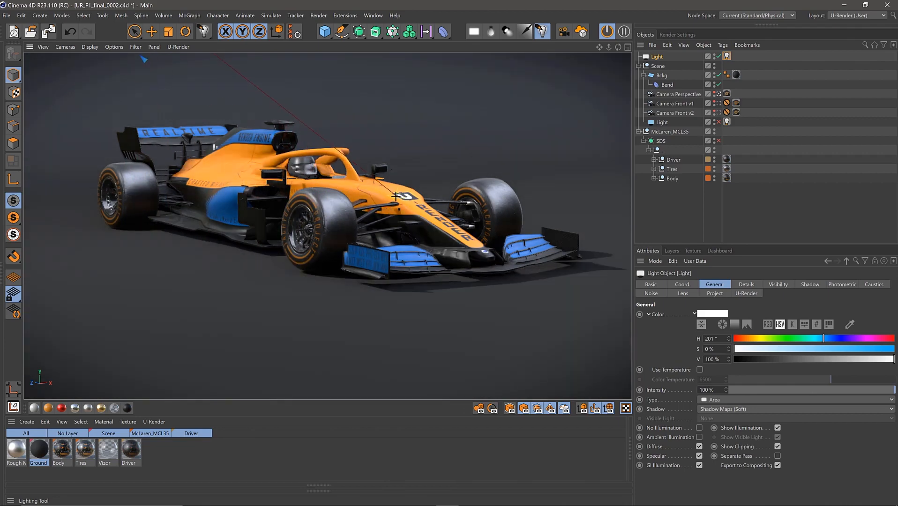
drag(396, 196, 395, 203)
drag(313, 206, 503, 197)
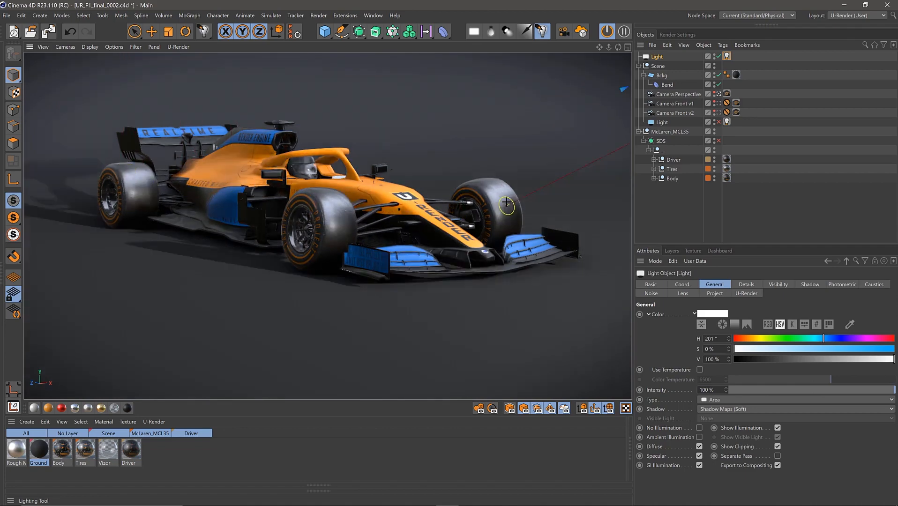
drag(406, 207, 326, 199)
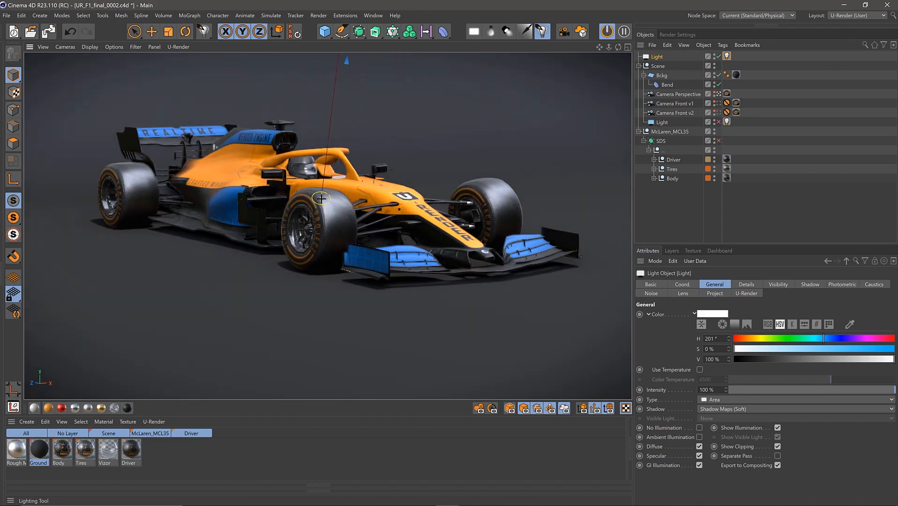
drag(321, 197, 324, 201)
drag(398, 195, 225, 185)
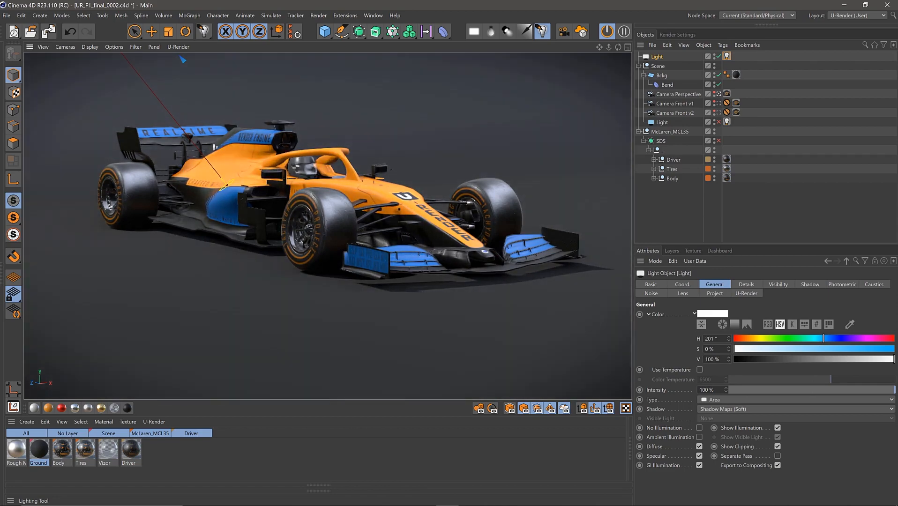
Lower the new light's intensity to 80 % and bring the light closer to the car
shift+drag(227, 184, 232, 190)
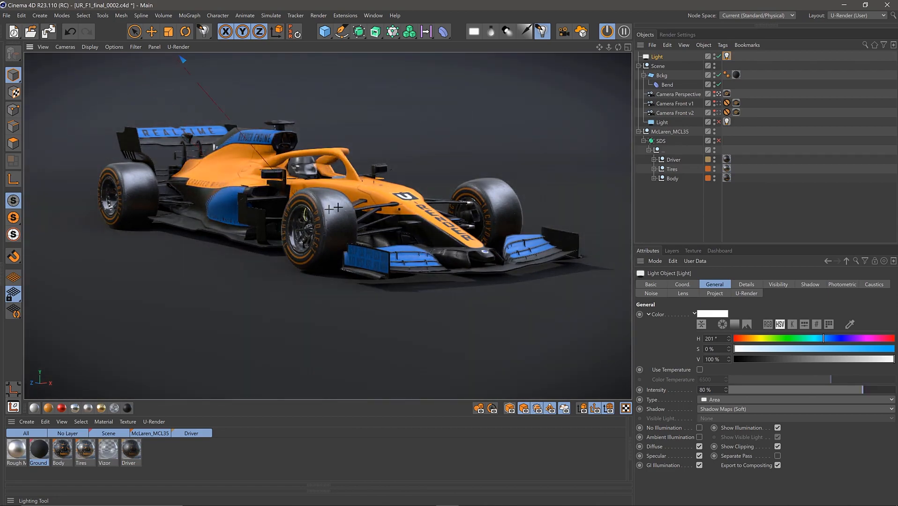
mouse_move(231, 187)
mouse_down()
mouse_move(204, 188)
mouse_move(250, 187)
mouse_move(231, 187)
mouse_move(239, 187)
mouse_up()
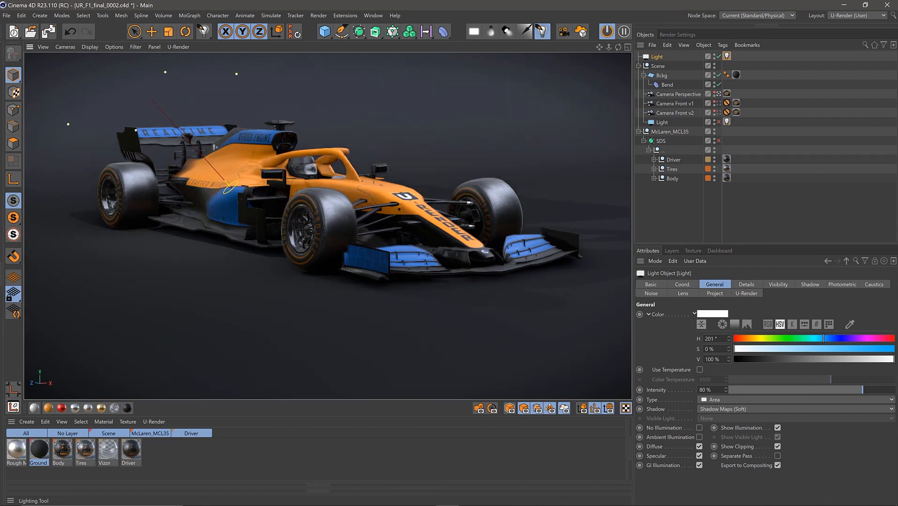
ctrl+drag(230, 187, 218, 165)
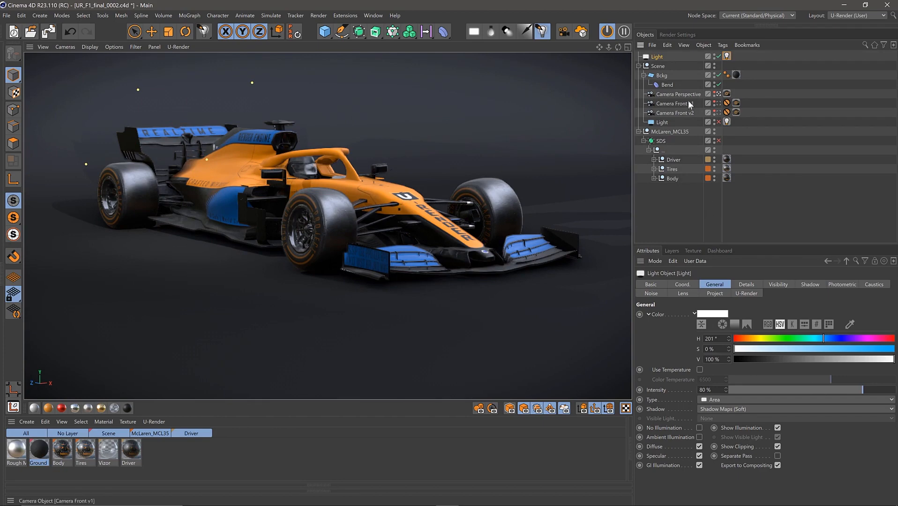
Show the General settings of the new light's U-Render tag, down to the area shape and size options
click(728, 57)
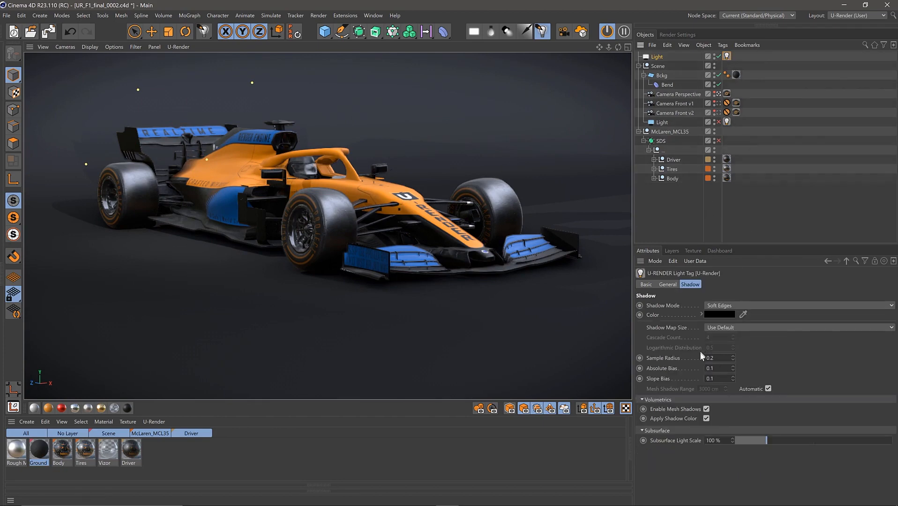
click(668, 285)
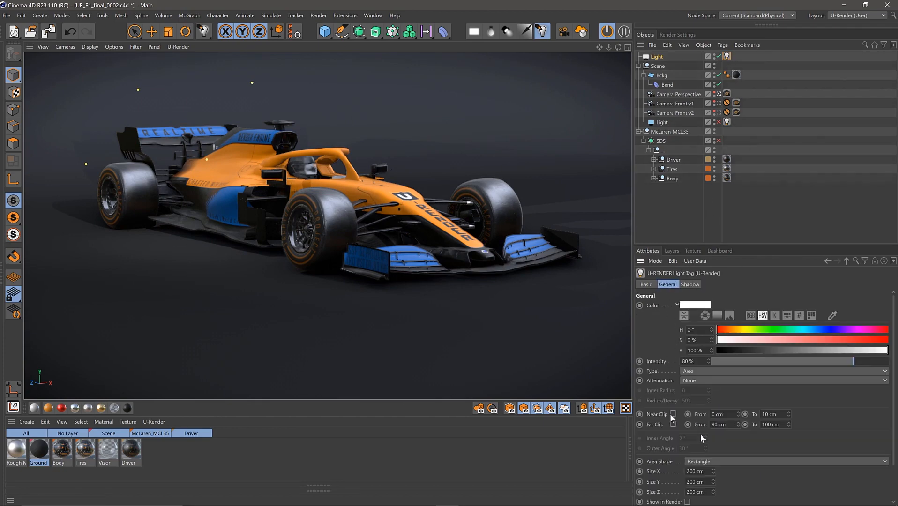
scroll(783, 433, down, 3)
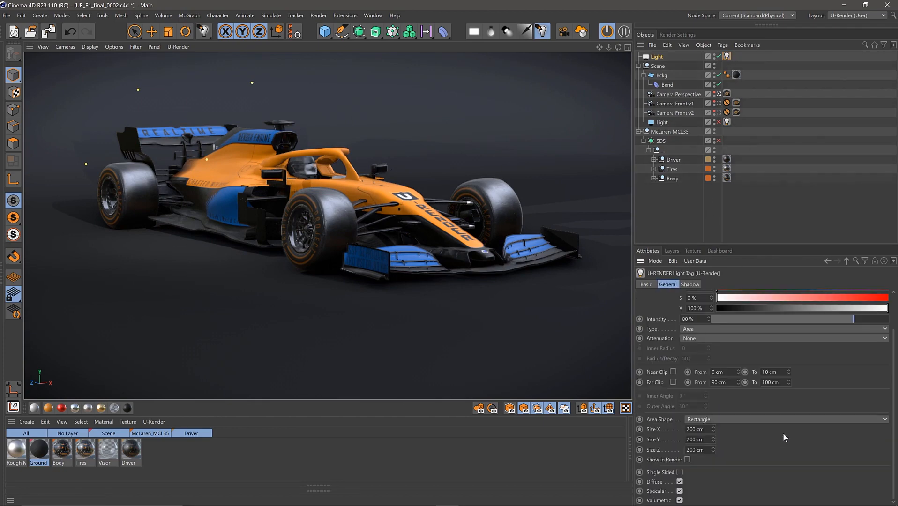
Enable Show in Render for the area light and sweep its target point over the car, ending on the orange engine cover
click(687, 460)
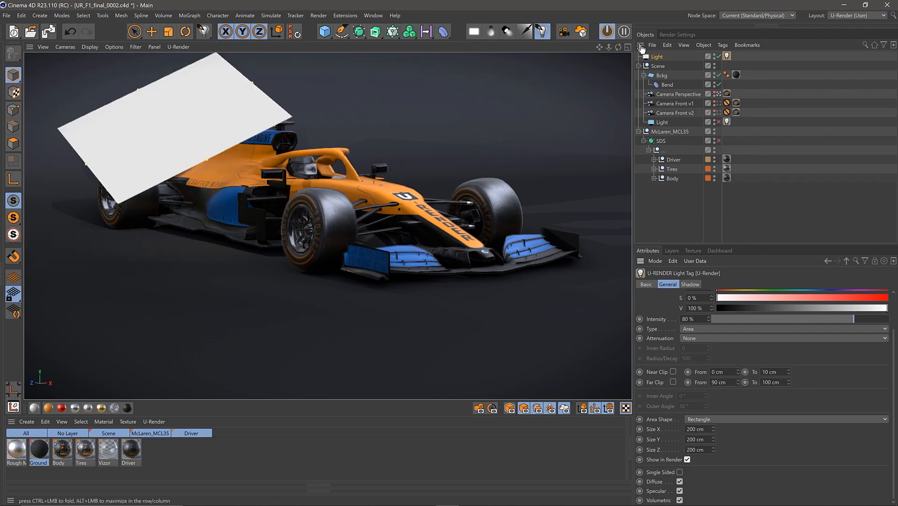
click(373, 194)
drag(374, 193, 234, 186)
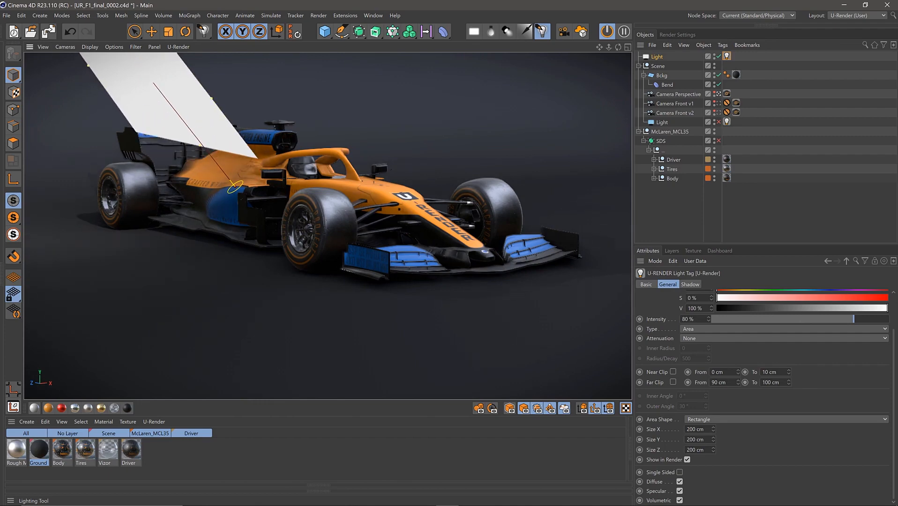
drag(234, 186, 197, 128)
drag(209, 174, 205, 170)
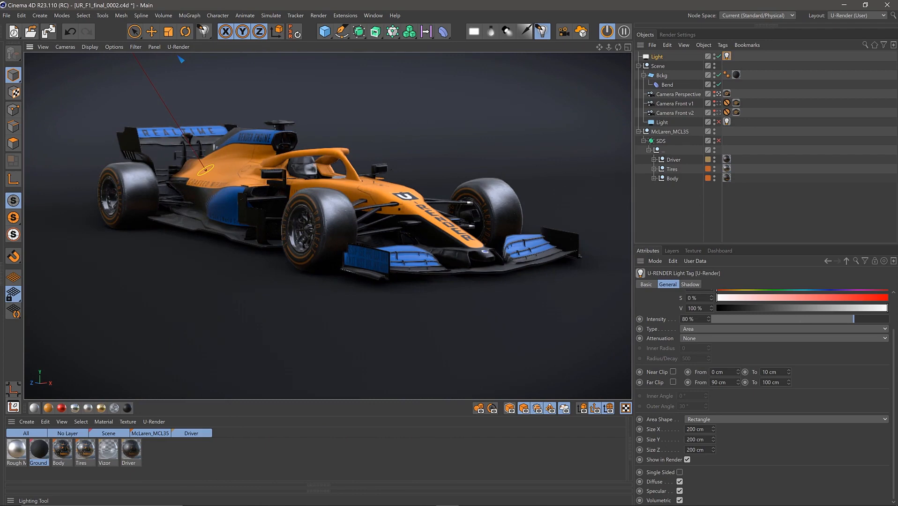
Raise the light's intensity to 118.5 % and move its target point onto the top of the nearest front tire
ctrl+drag(205, 170, 324, 198)
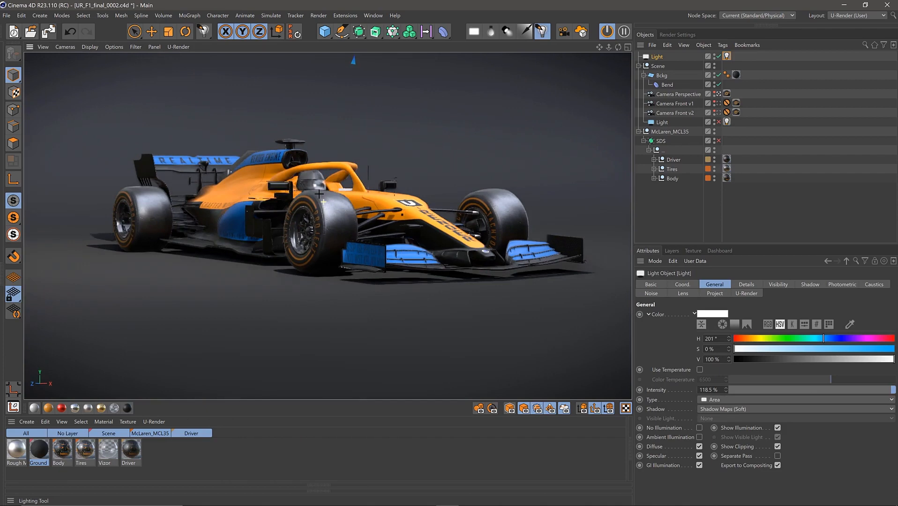
drag(326, 205, 320, 198)
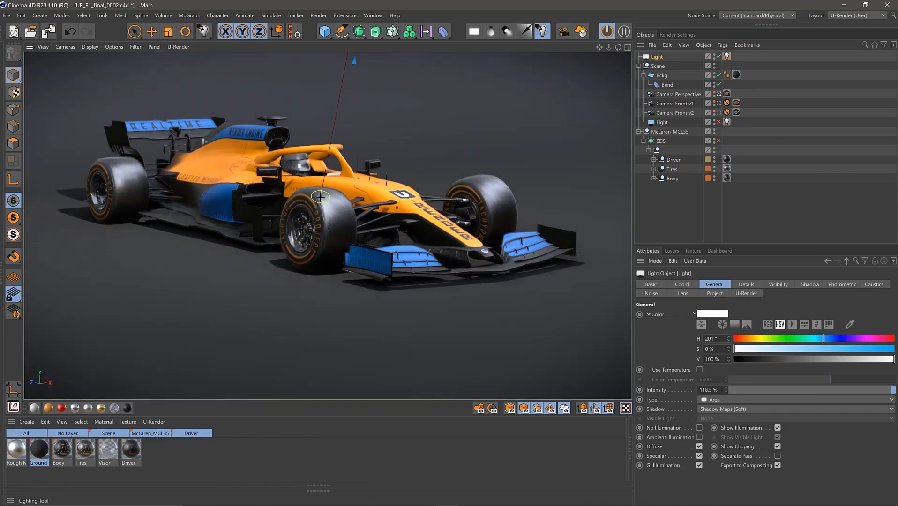
mouse_move(403, 203)
mouse_down()
mouse_move(233, 177)
mouse_move(332, 190)
mouse_move(329, 206)
mouse_up()
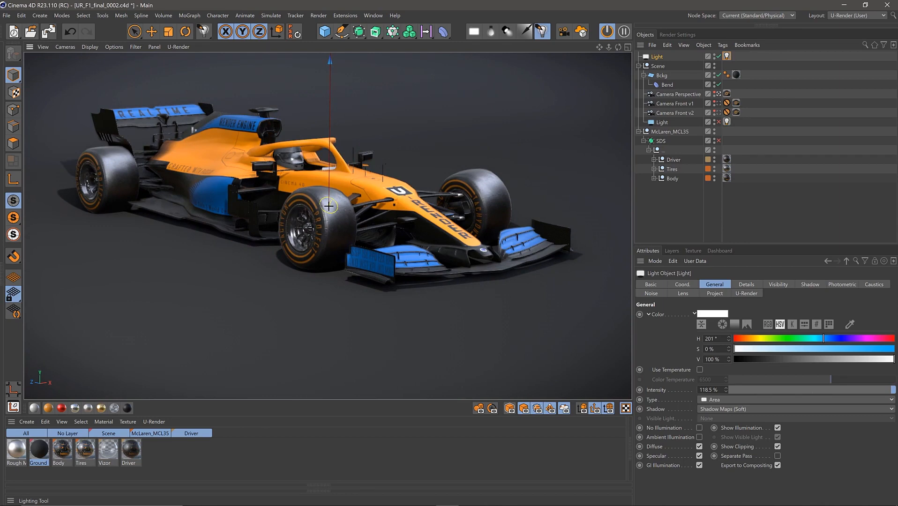
drag(327, 206, 321, 201)
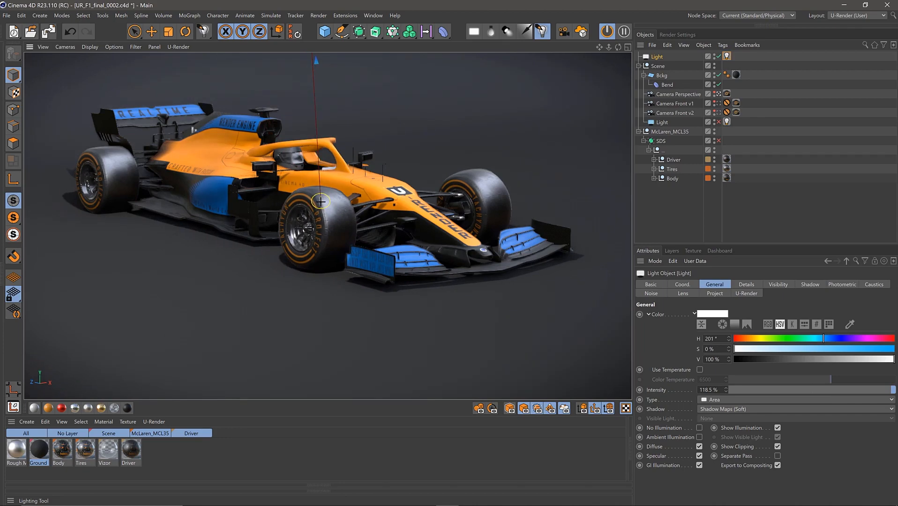